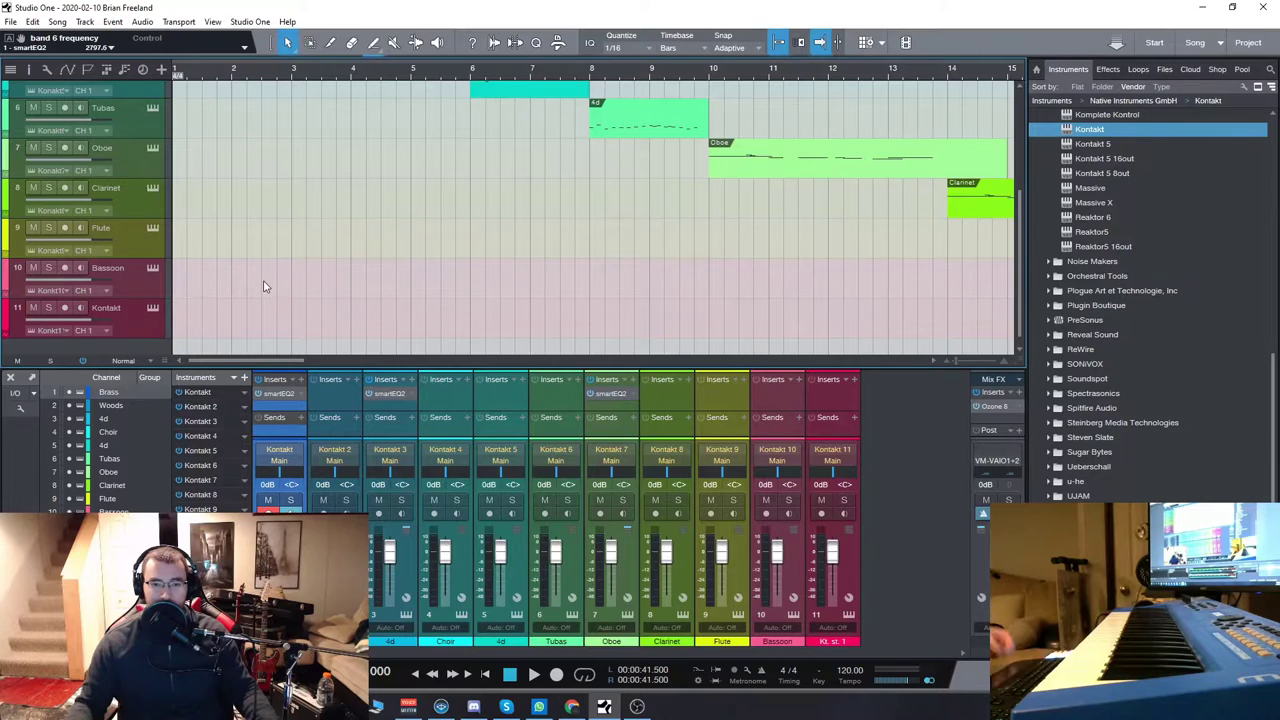
Step: Select and record-arm the 4d track
scroll(264, 287, down, 1)
scroll(246, 281, up, 5)
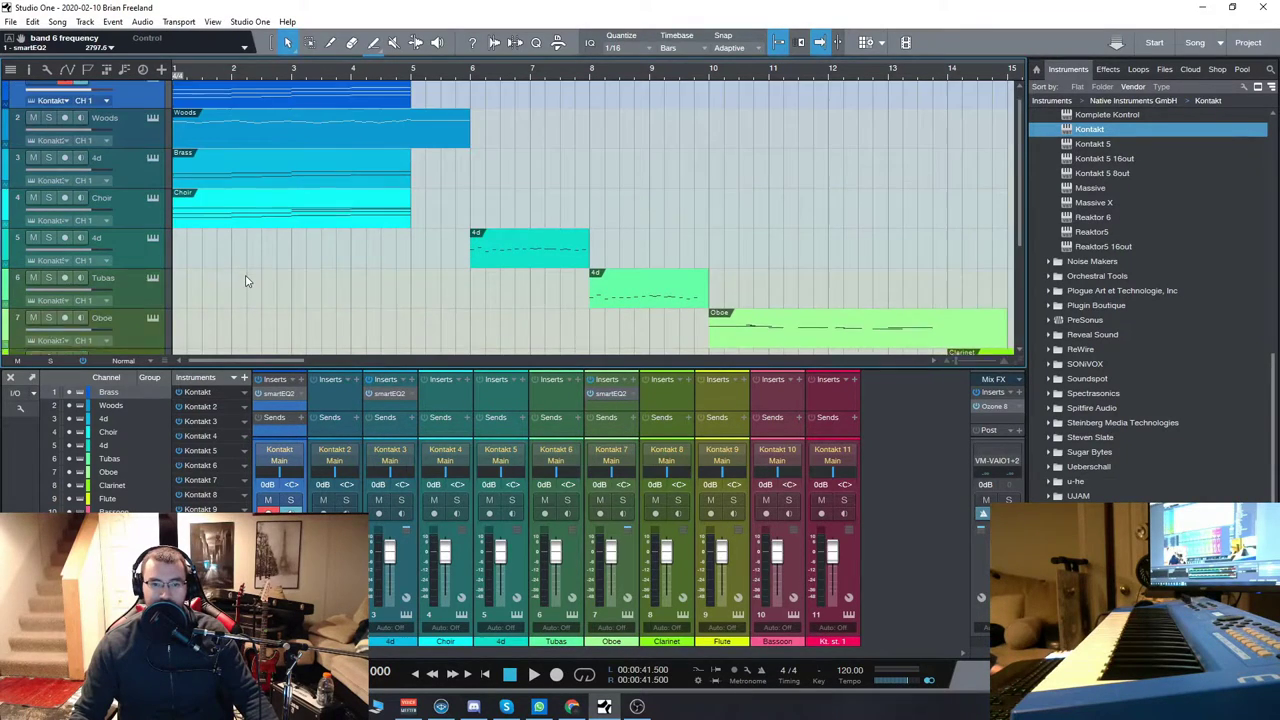
click(150, 183)
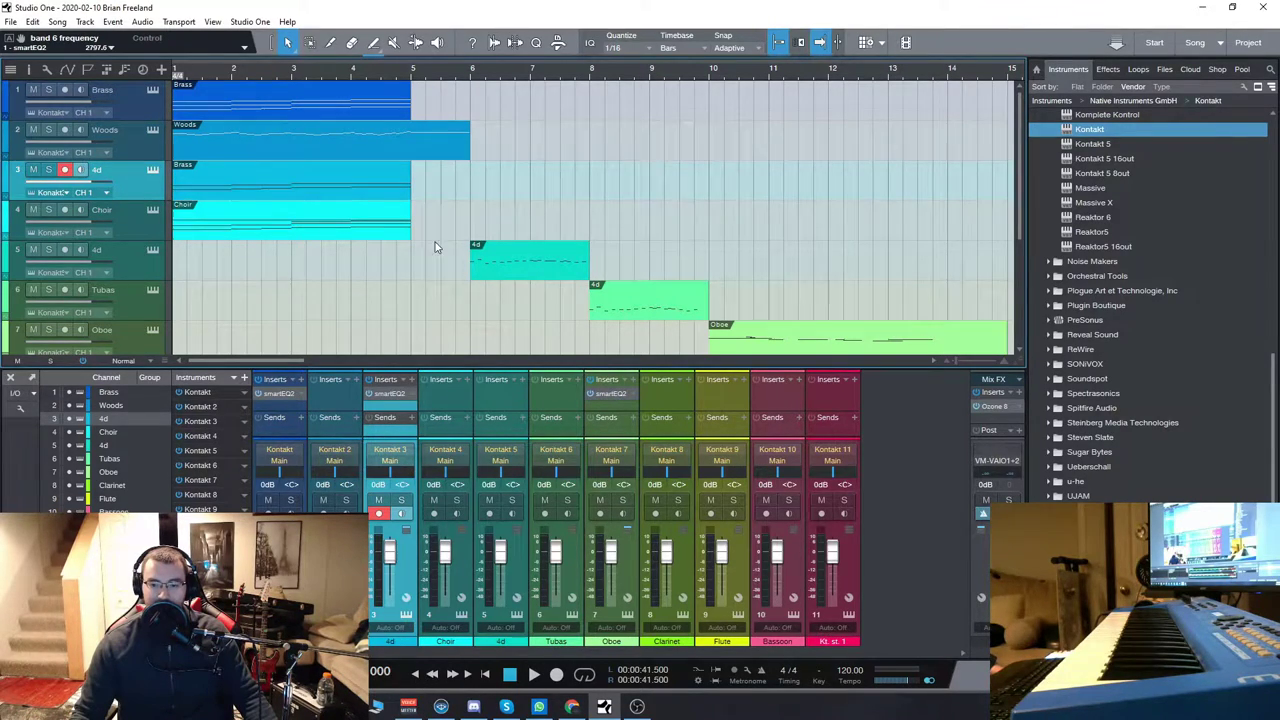
Step: Start playback of the orchestral arrangement from bar 1
scroll(435, 250, down, 5)
scroll(436, 270, up, 5)
click(535, 676)
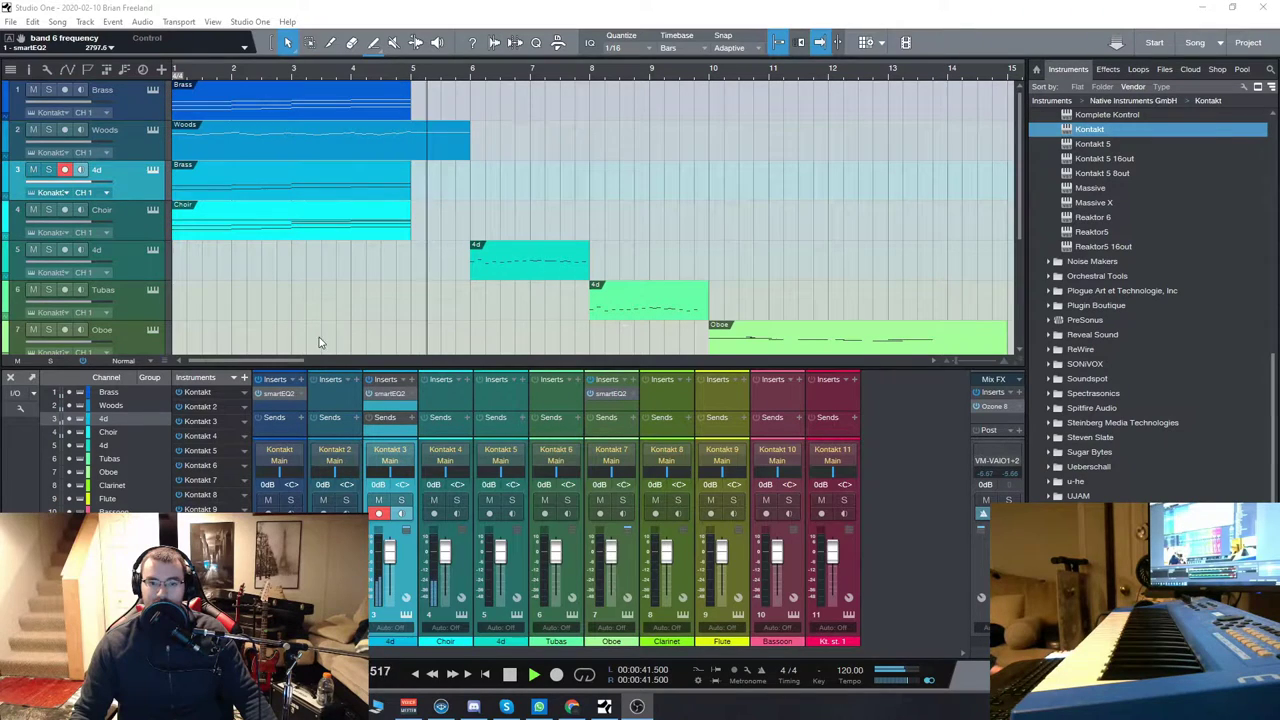
drag(291, 359, 316, 362)
scroll(420, 328, down, 2)
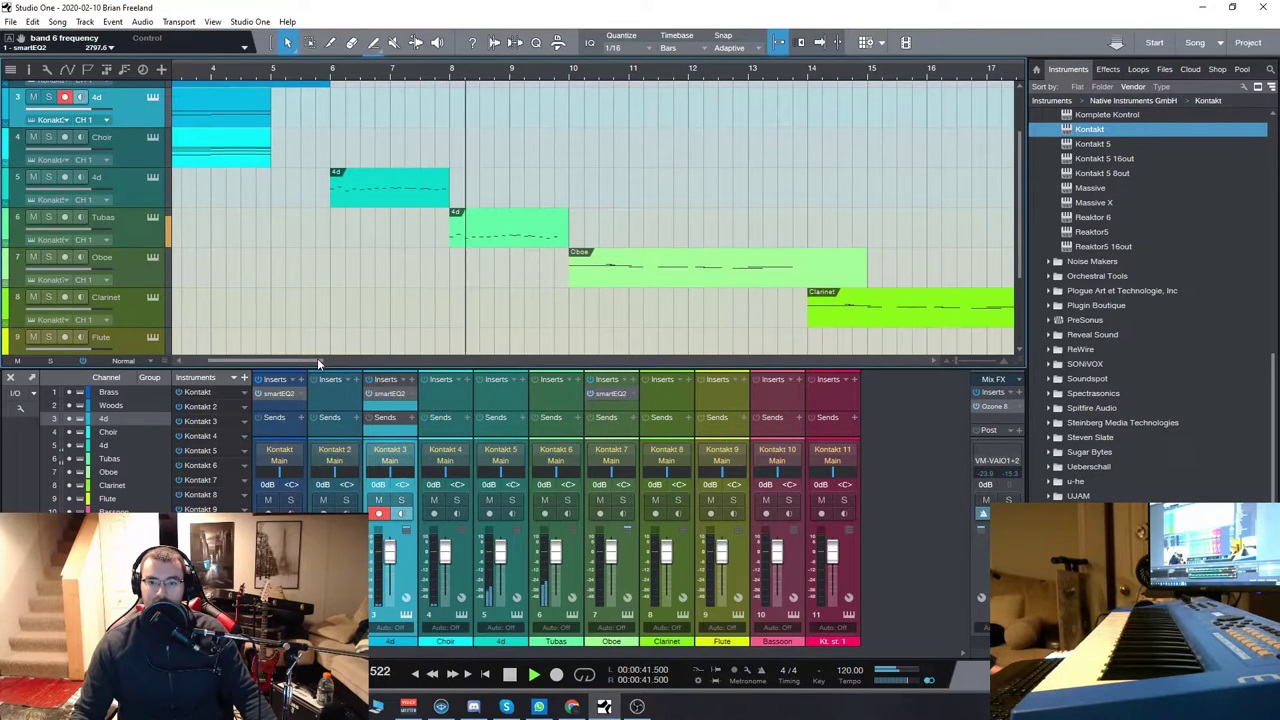
drag(317, 362, 348, 362)
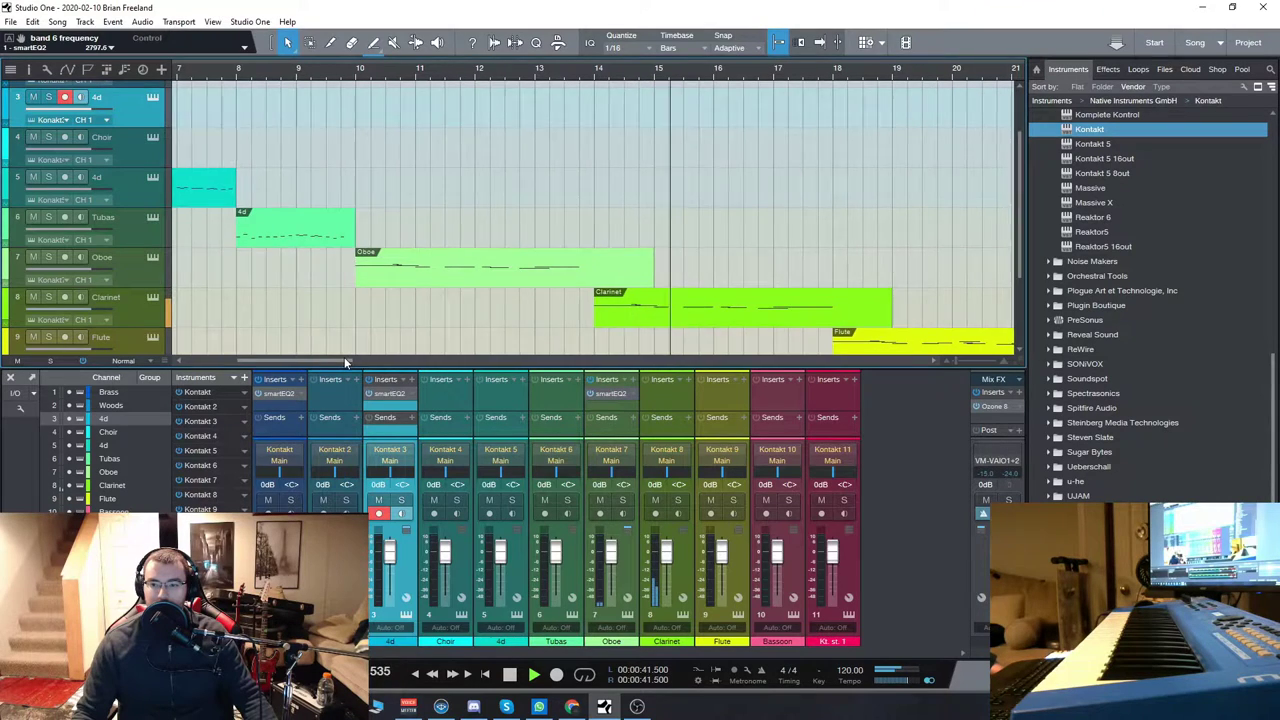
drag(344, 357, 446, 339)
scroll(446, 339, down, 3)
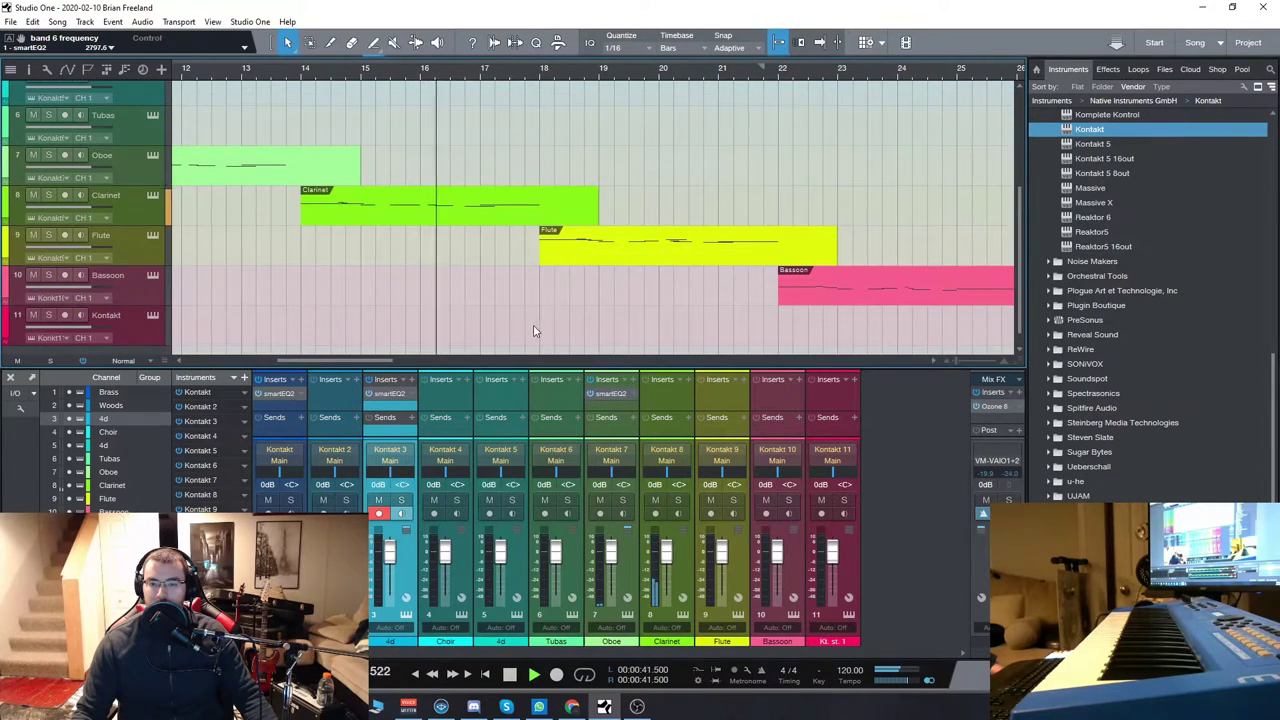
drag(379, 363, 439, 368)
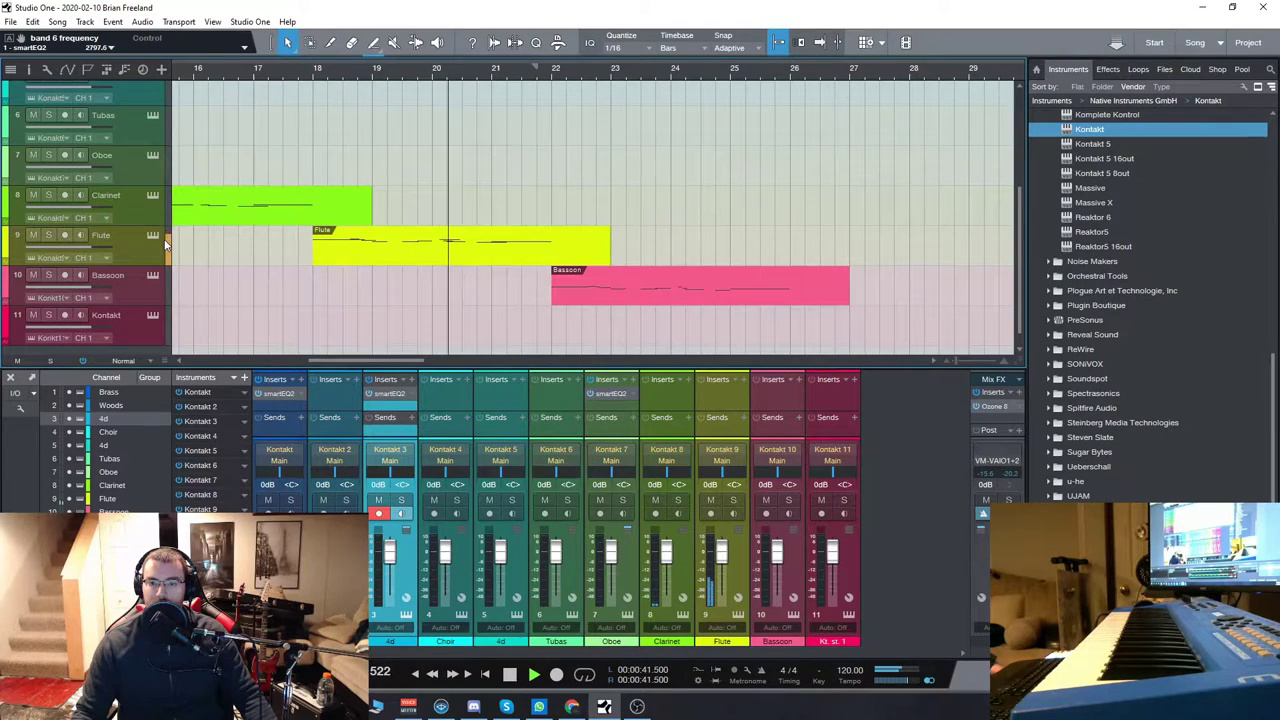
drag(421, 364, 444, 368)
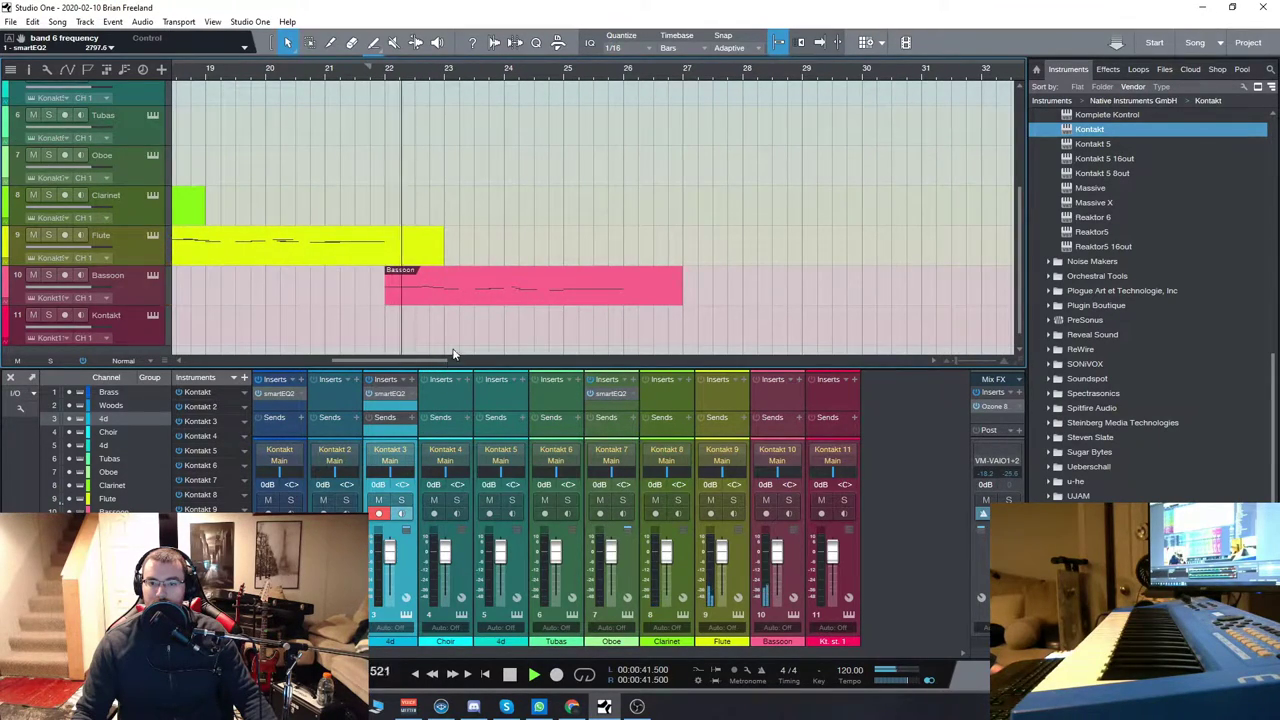
scroll(451, 352, down, 1)
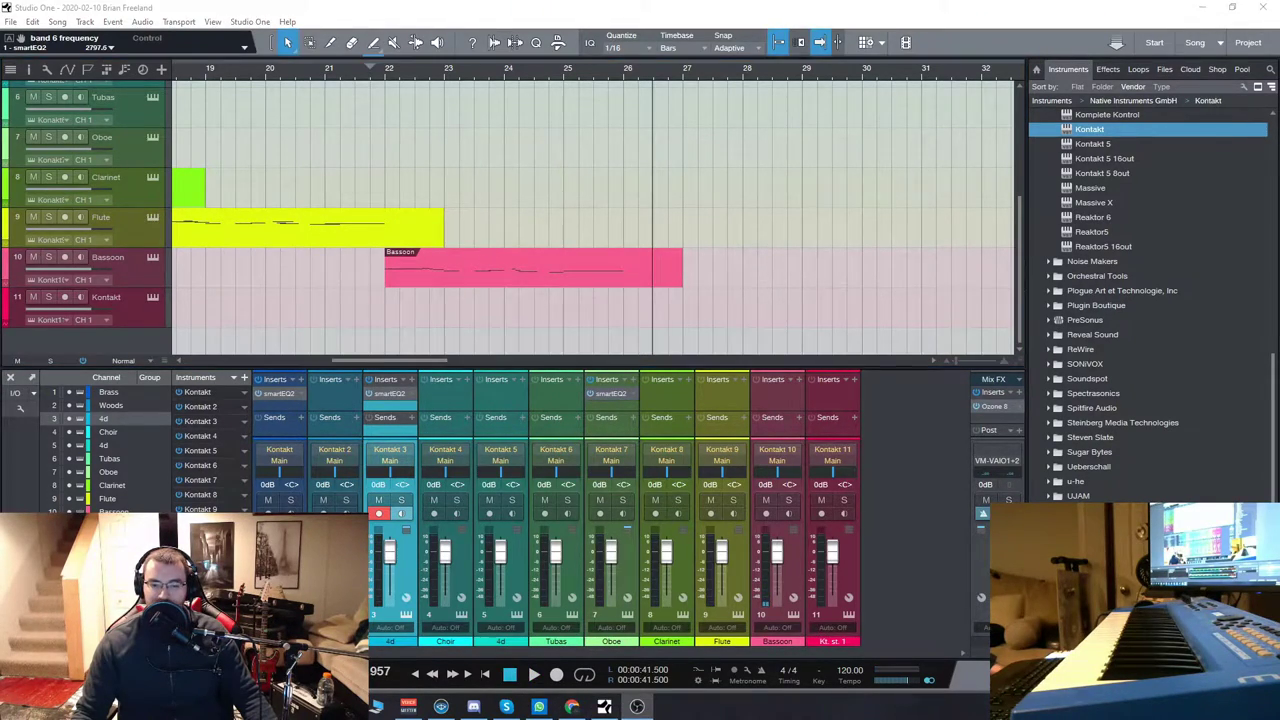
drag(423, 362, 404, 369)
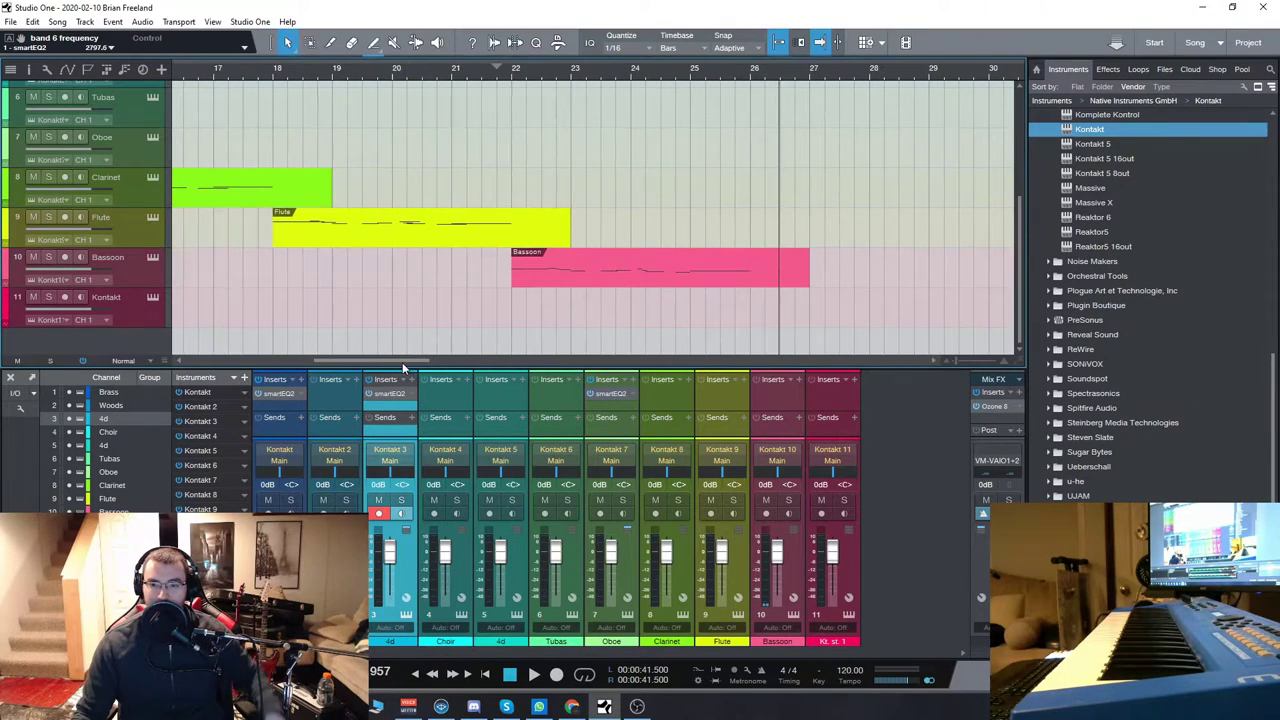
scroll(487, 286, left, 8)
Step: Select and record-arm the Brass track and open its Kontakt instrument
scroll(487, 286, up, 5)
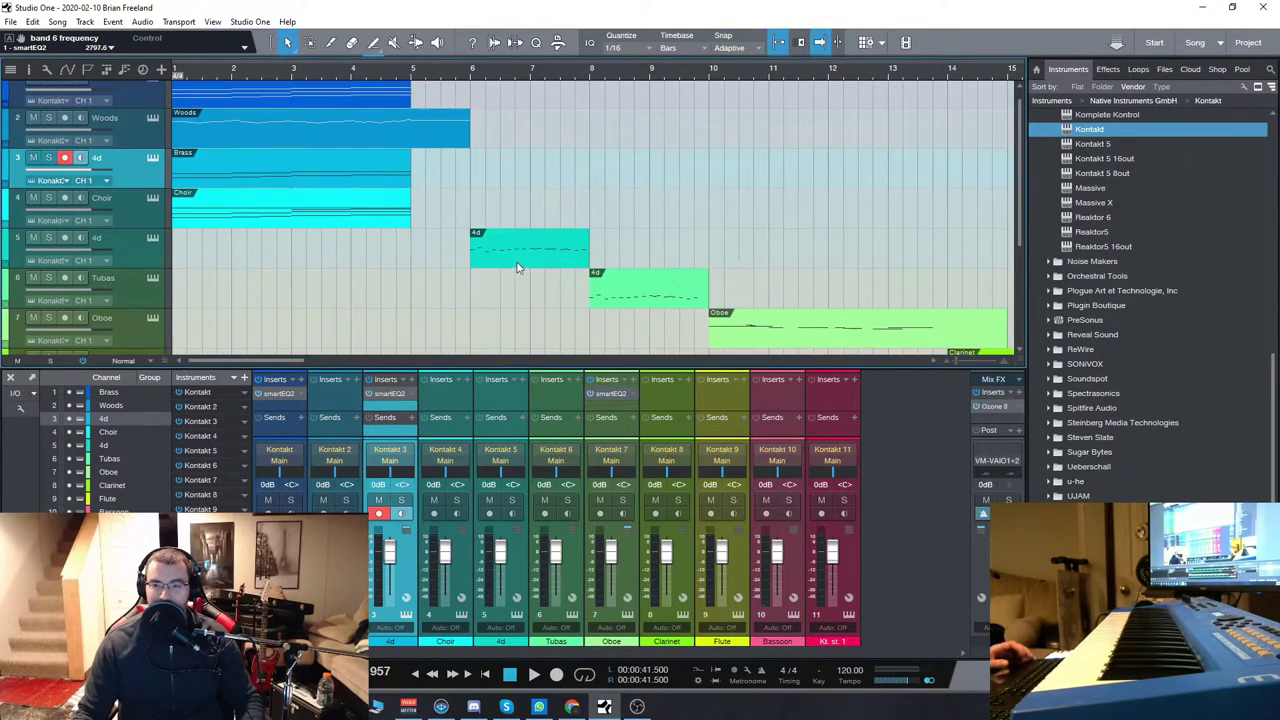
click(150, 96)
click(152, 91)
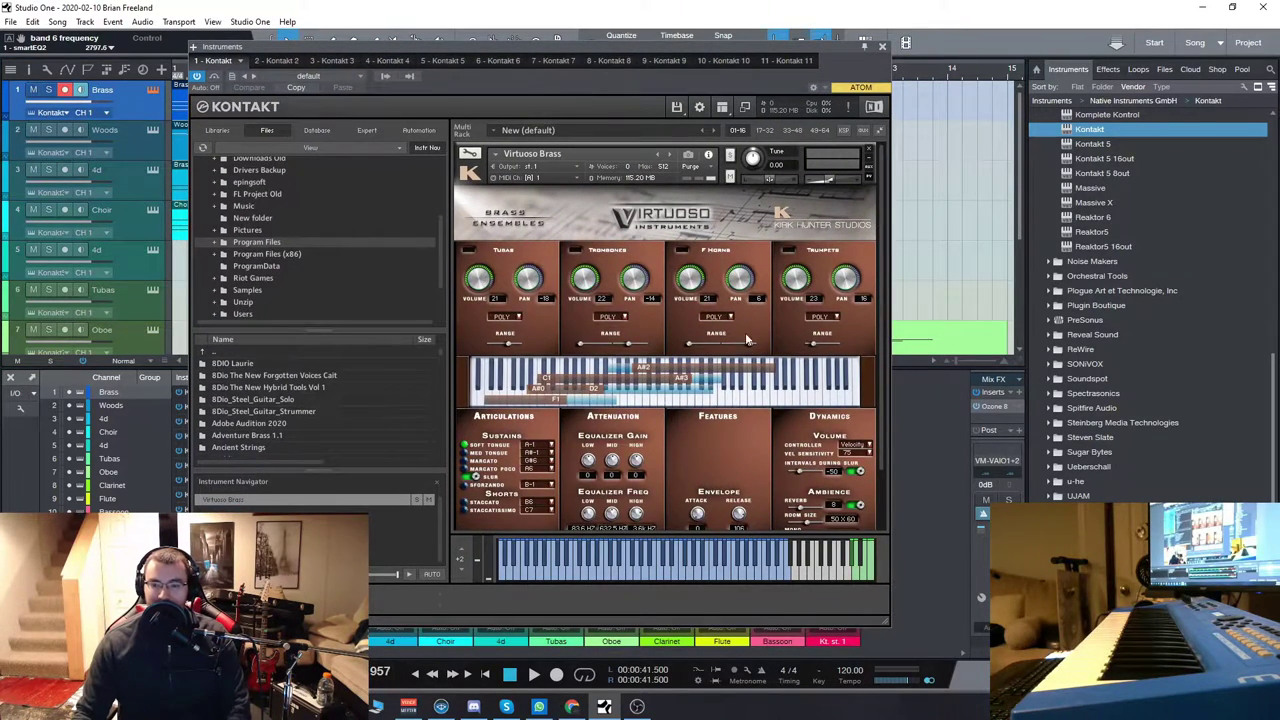
Step: Audition the Virtuoso Brass Ensembles by playing five notes on the on-screen keyboard
scroll(759, 436, down, 3)
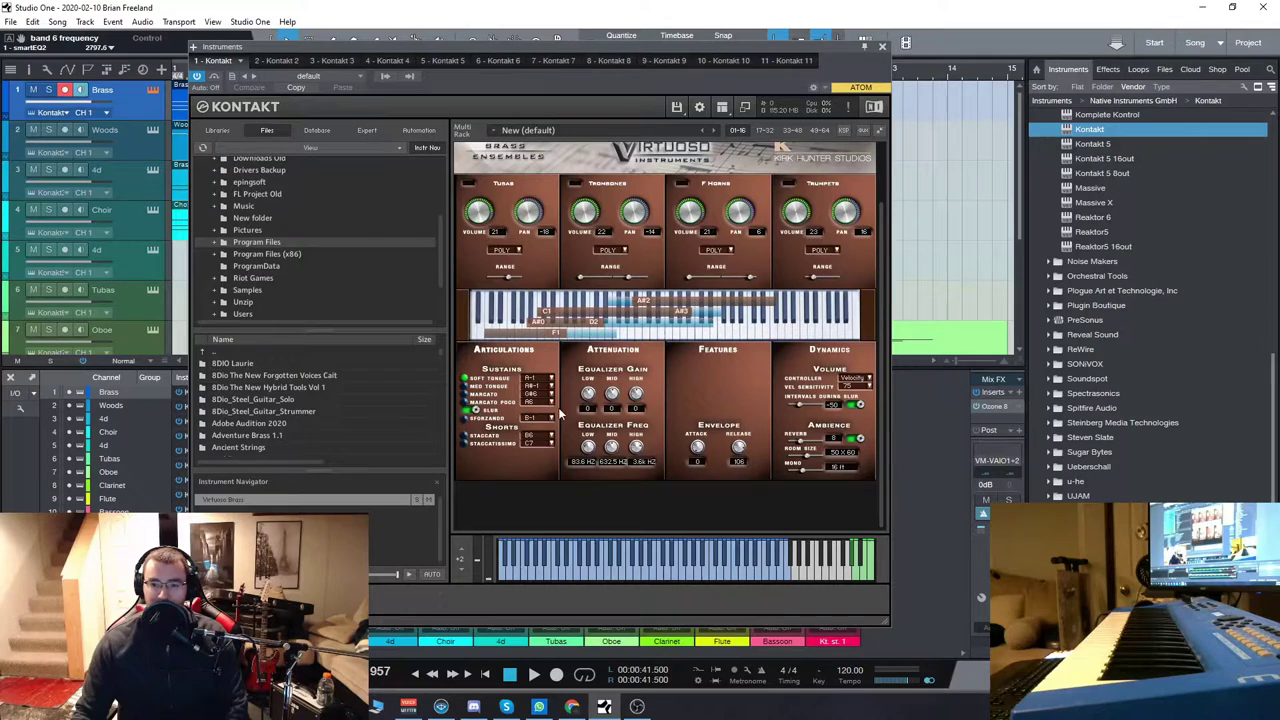
scroll(740, 392, up, 1)
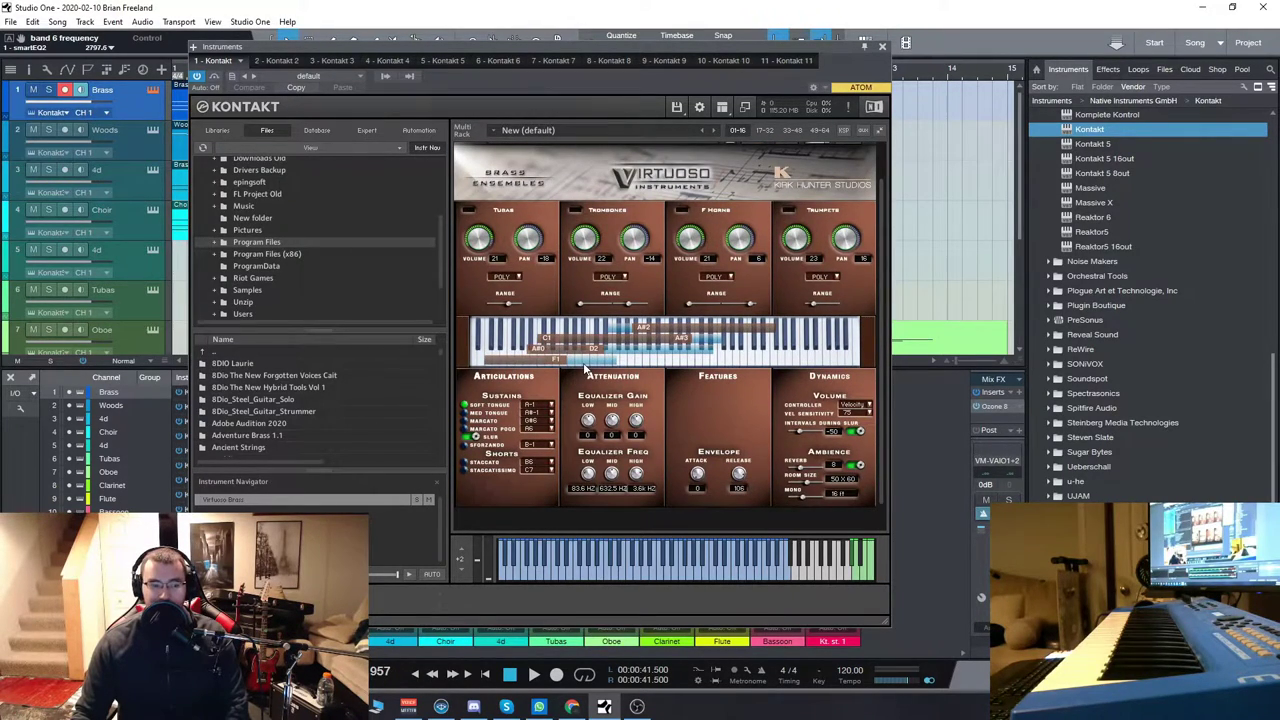
scroll(495, 225, up, 1)
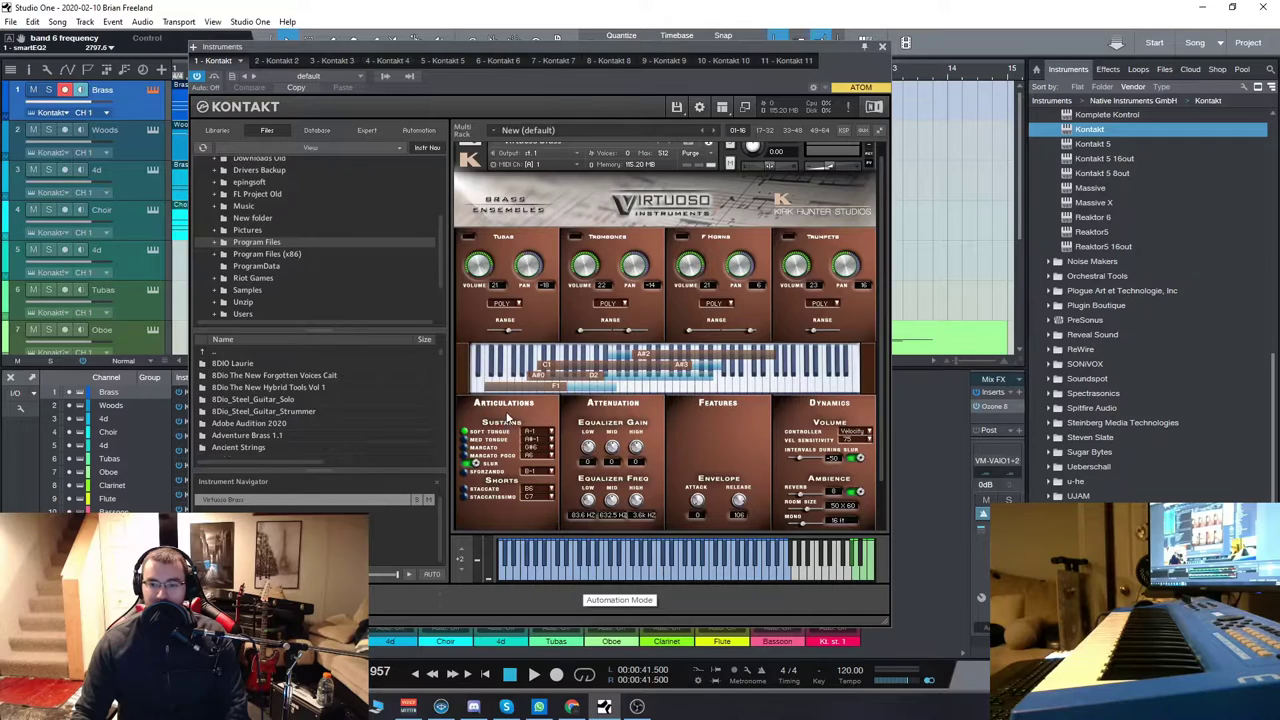
click(657, 565)
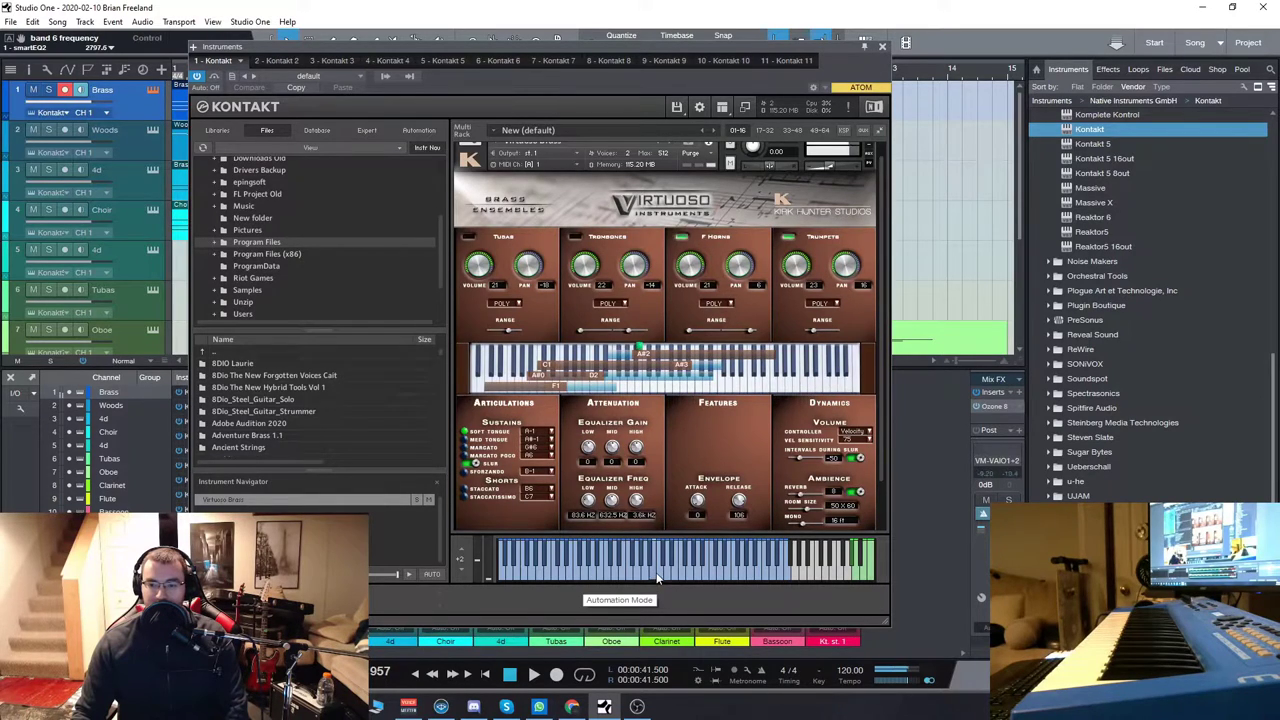
click(693, 577)
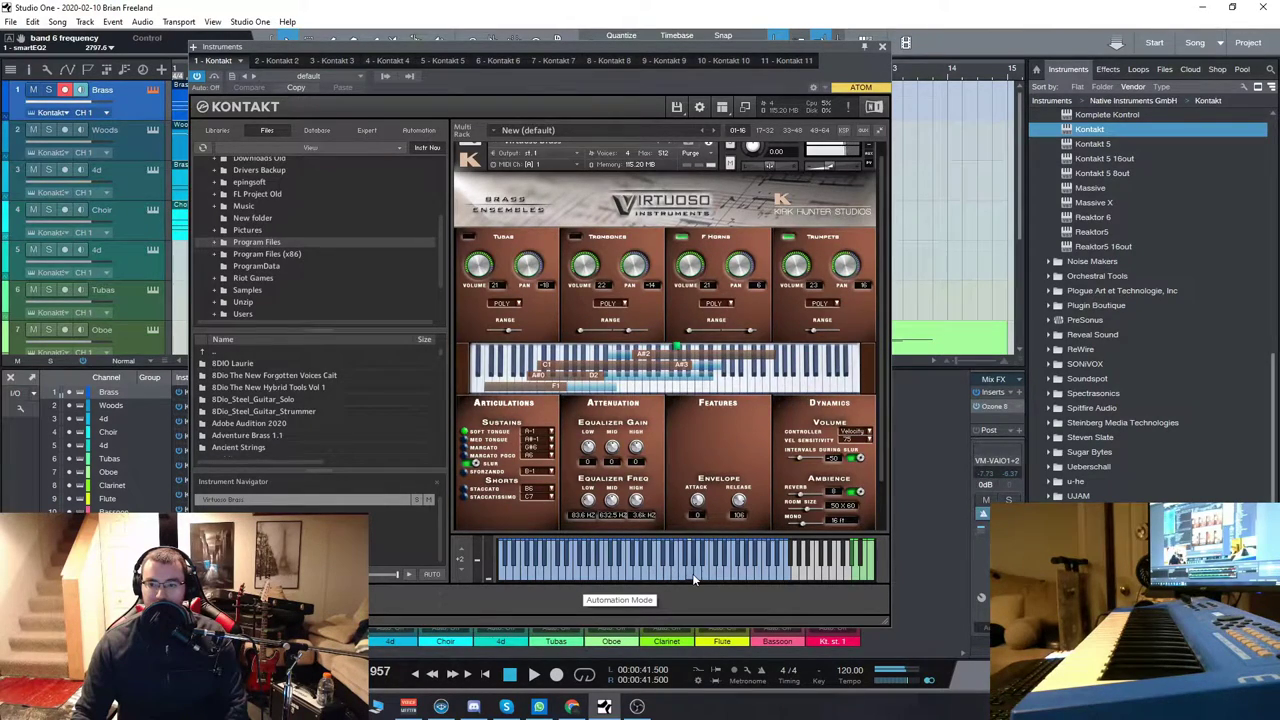
click(707, 573)
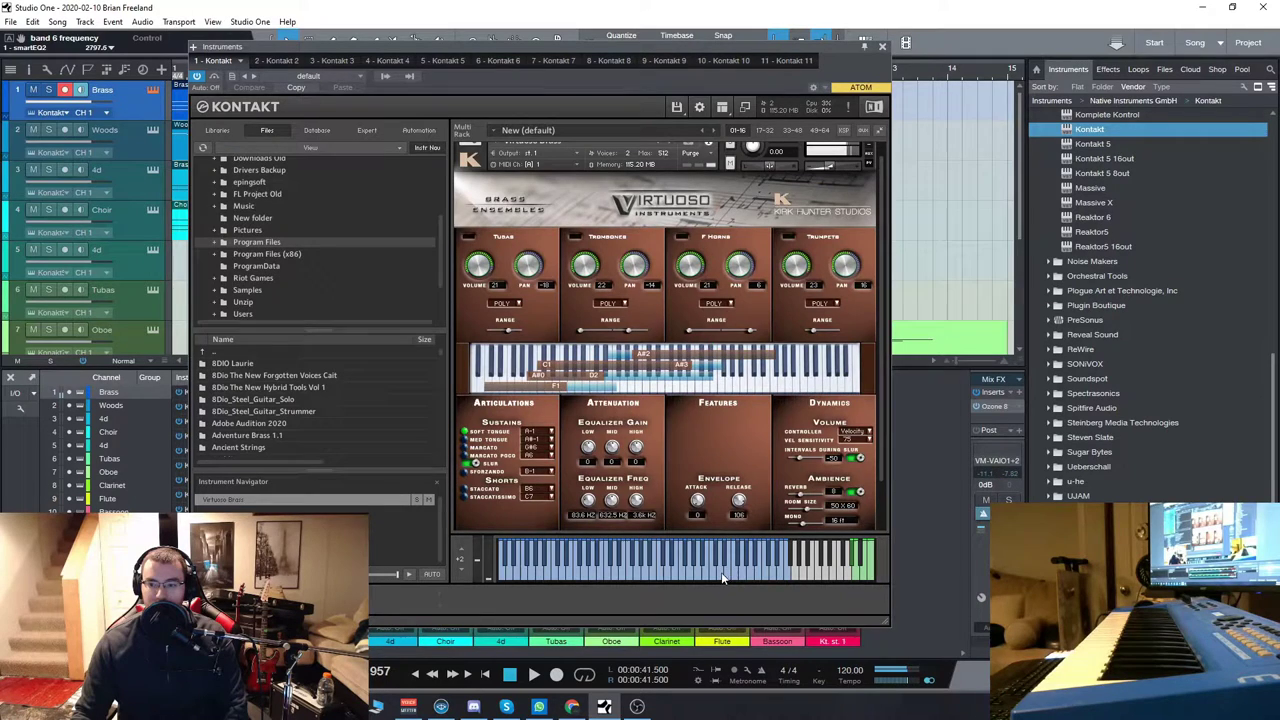
click(601, 560)
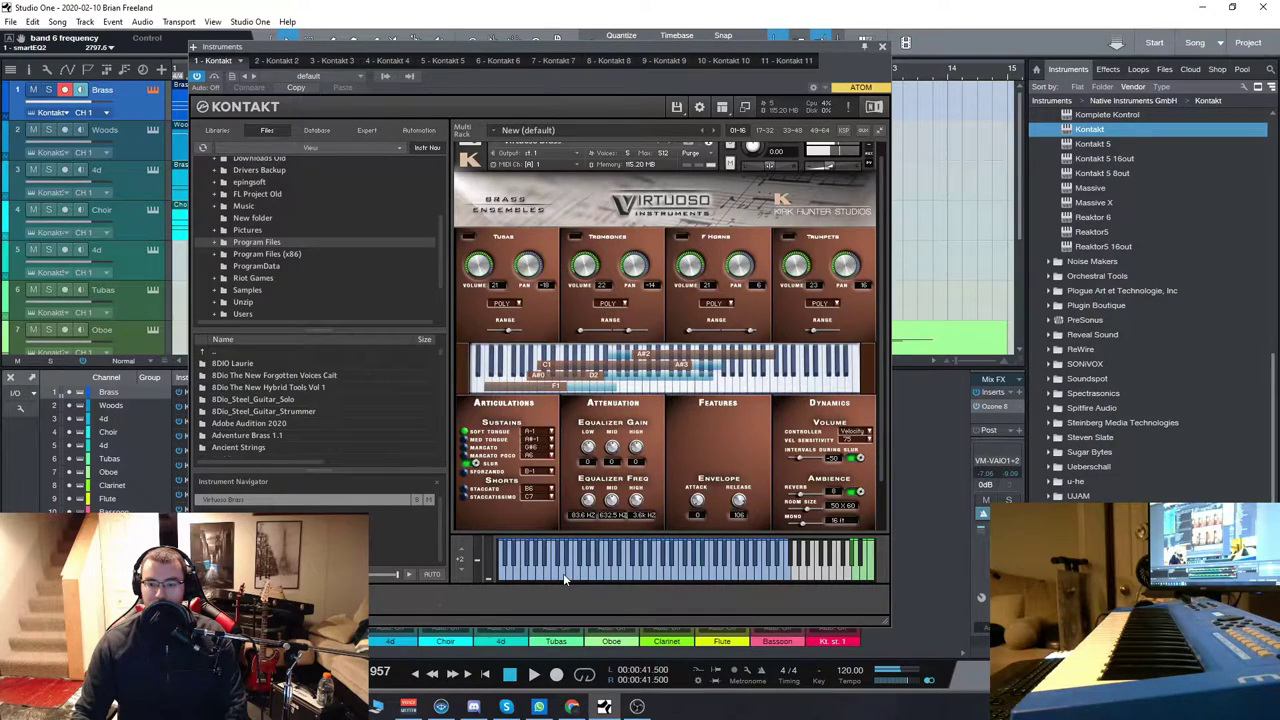
click(557, 576)
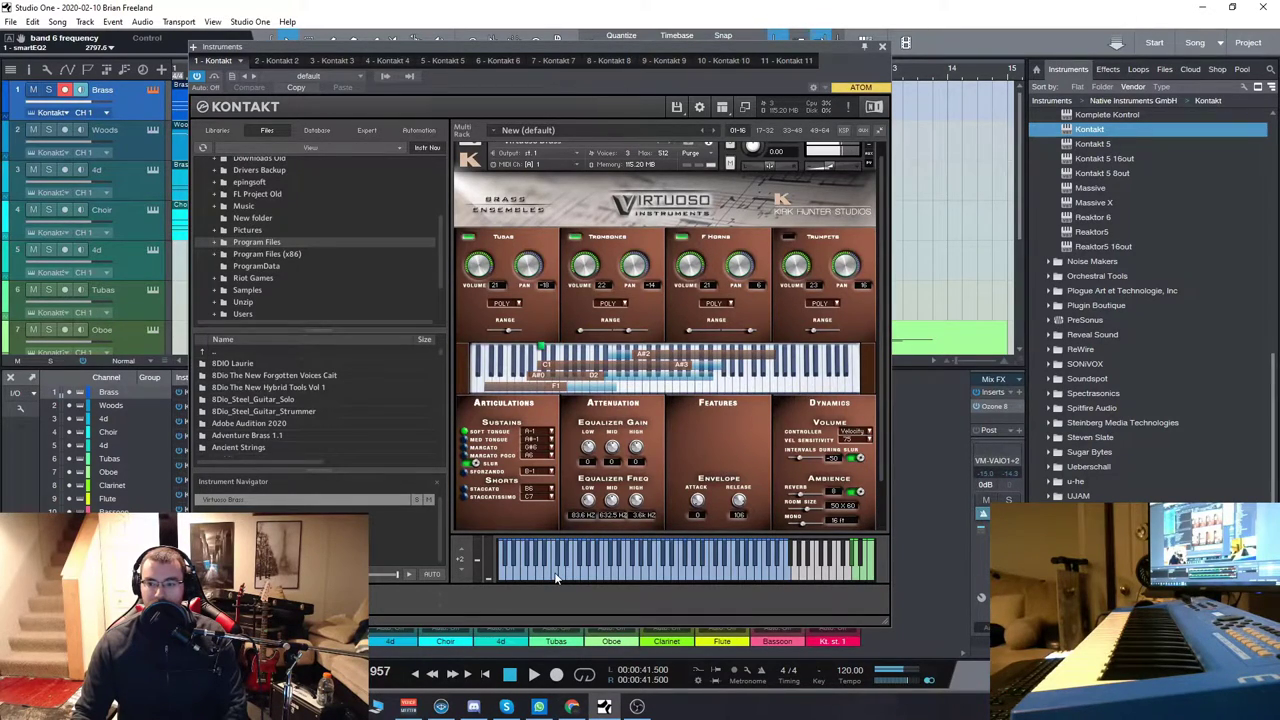
scroll(848, 425, down, 2)
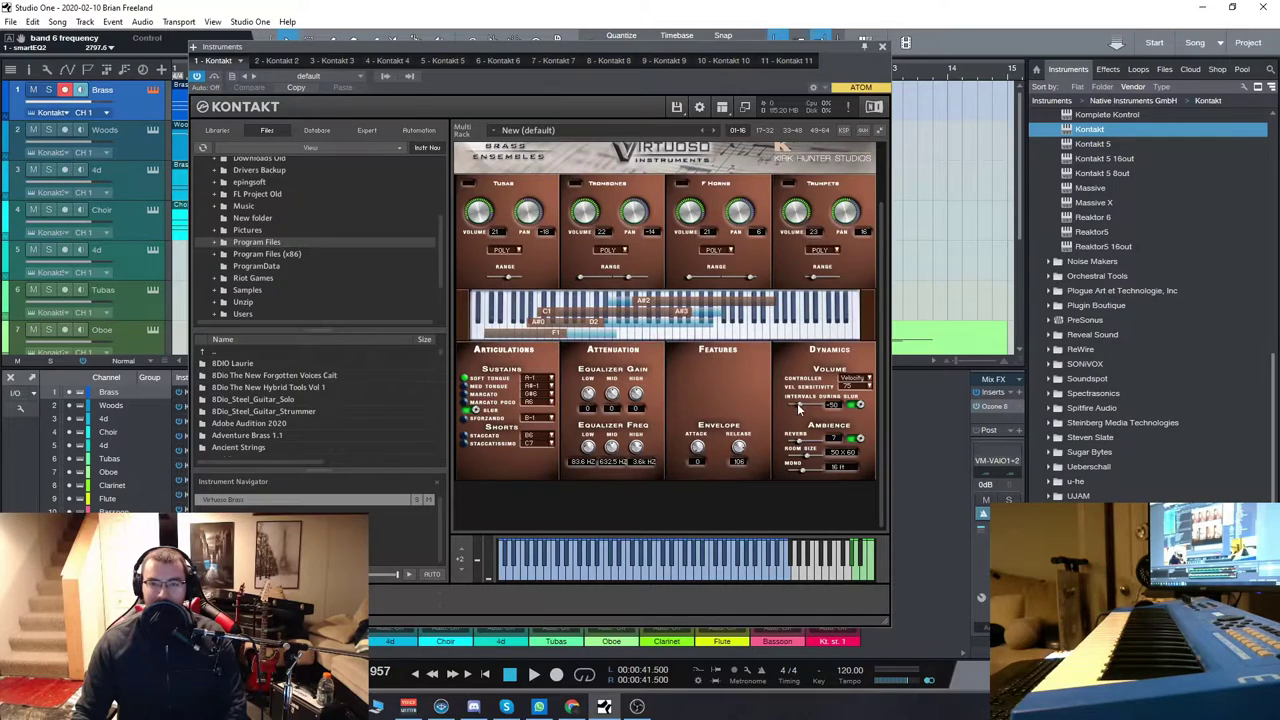
Step: Close the brass Kontakt window, solo the Woods track and check its Woodwind Solos instrument
click(882, 47)
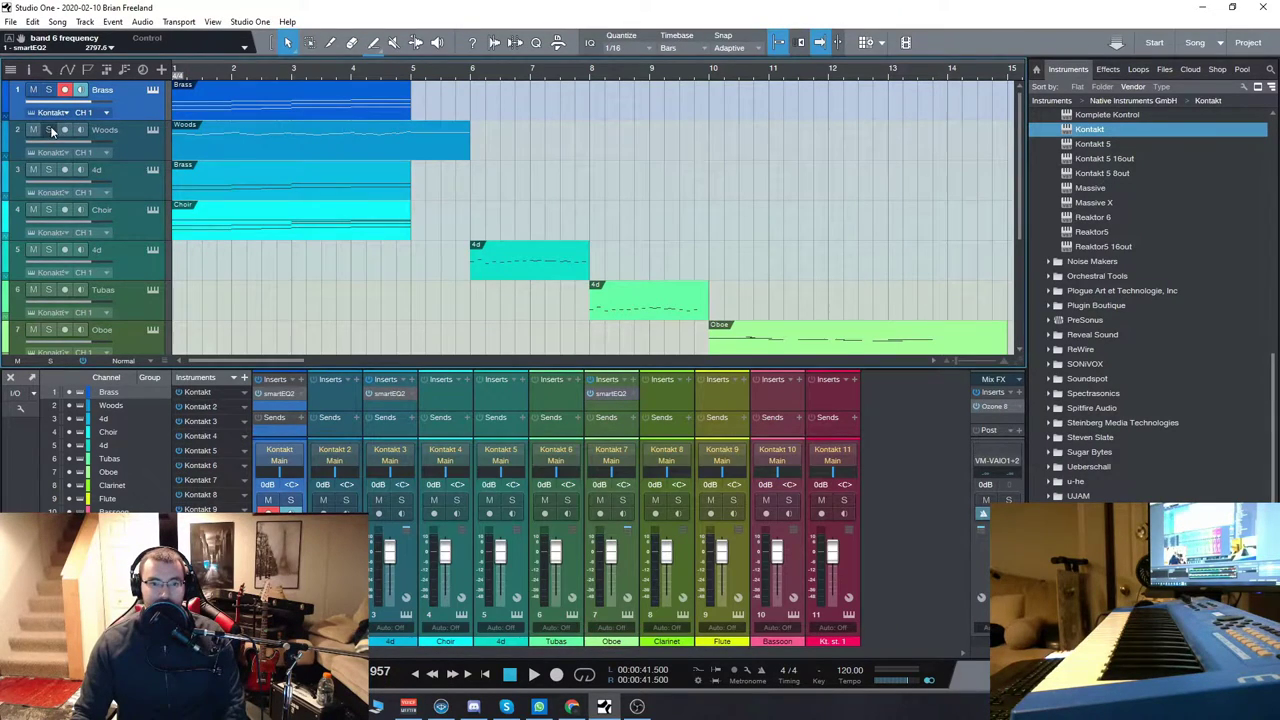
click(49, 130)
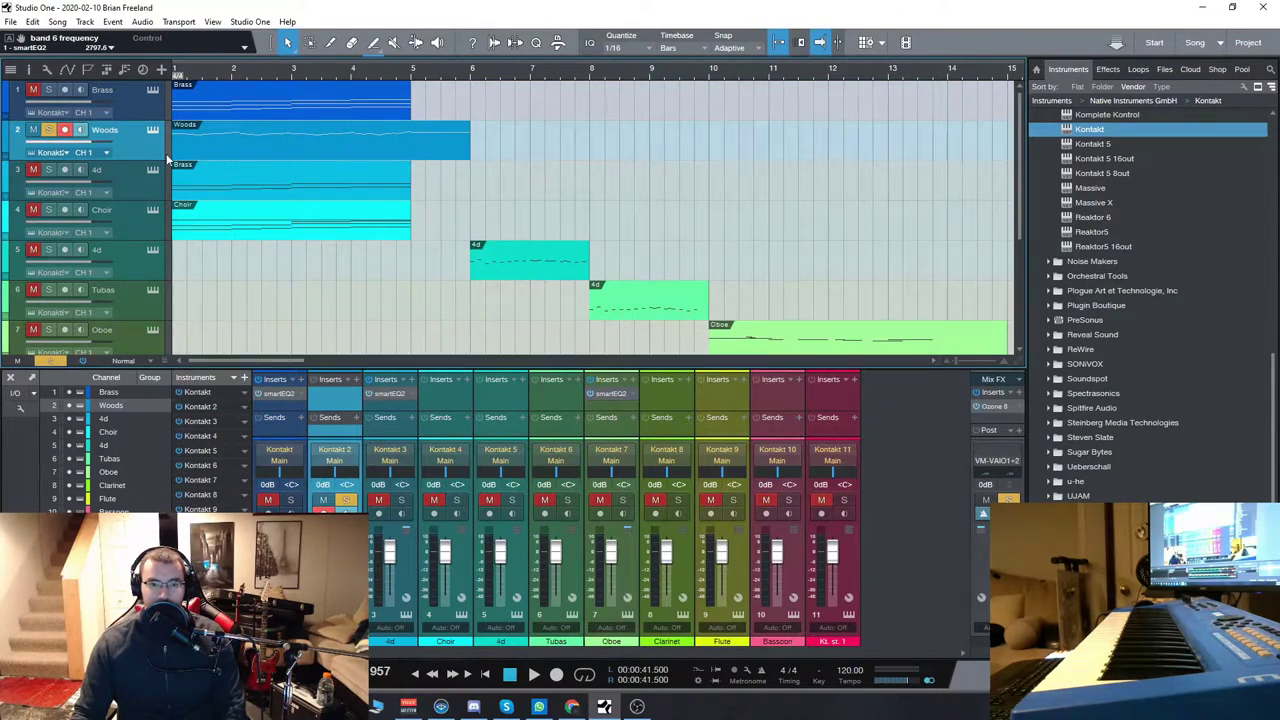
click(153, 131)
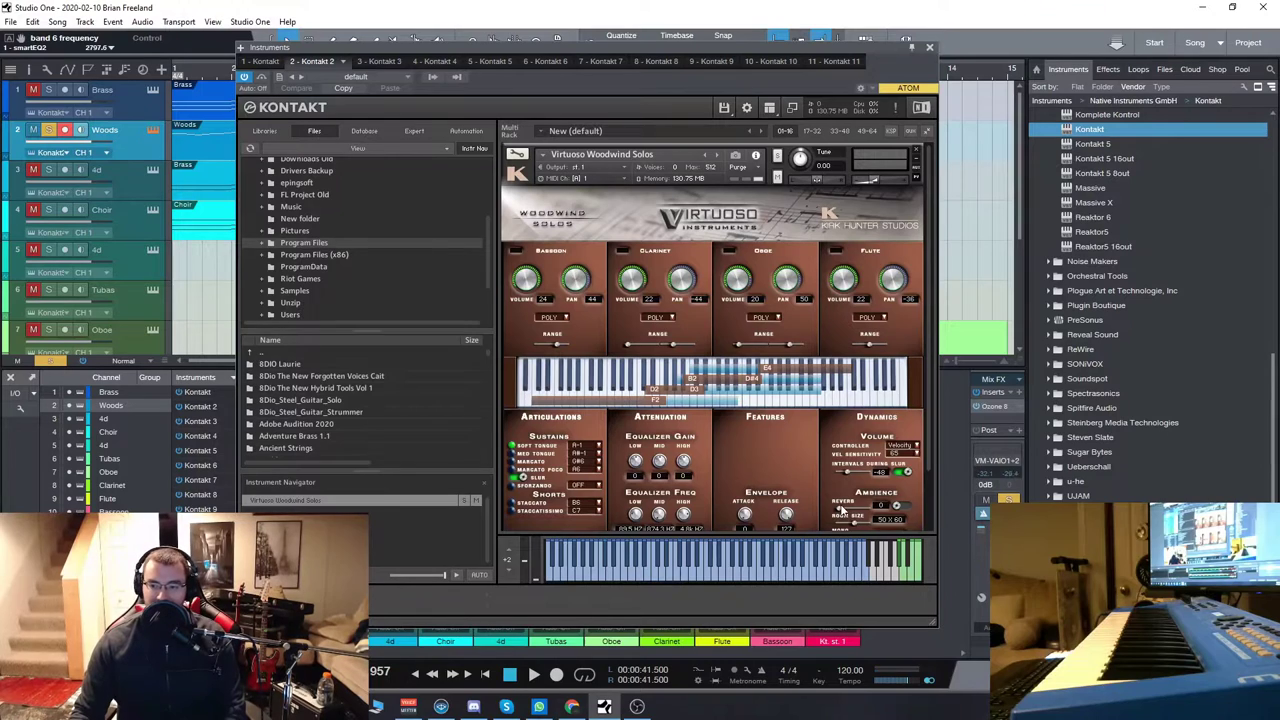
click(929, 47)
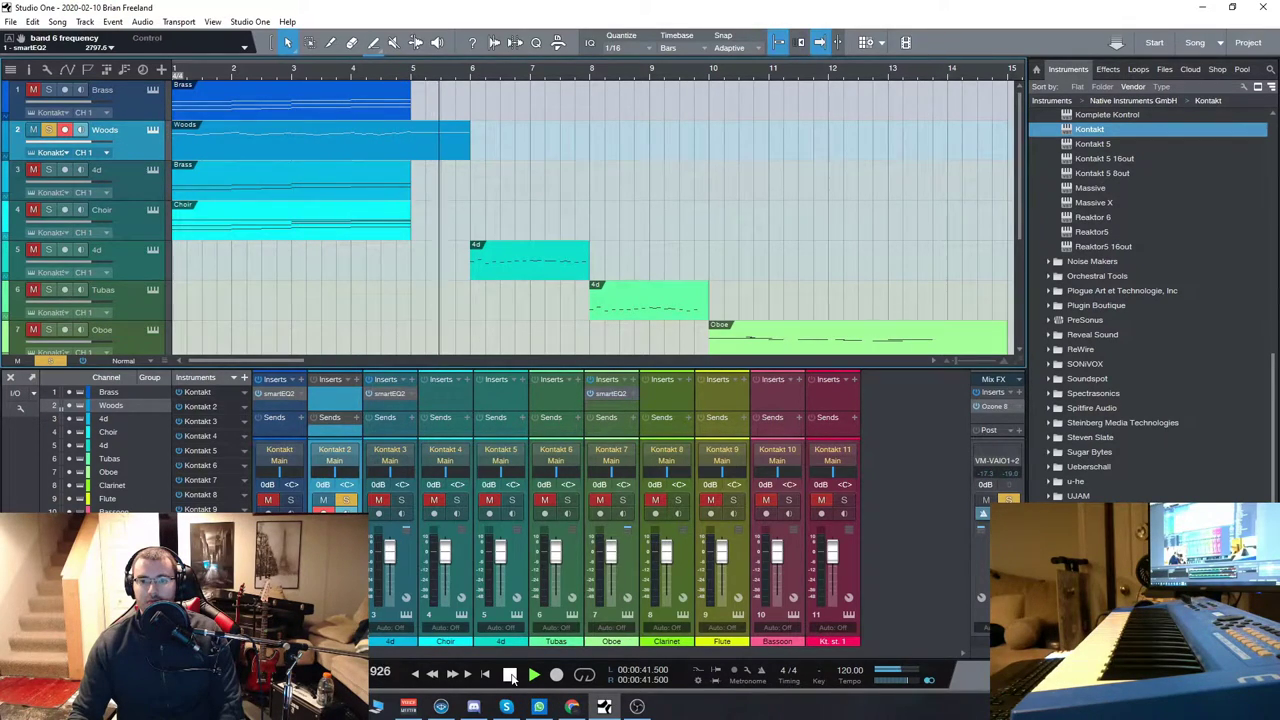
click(510, 676)
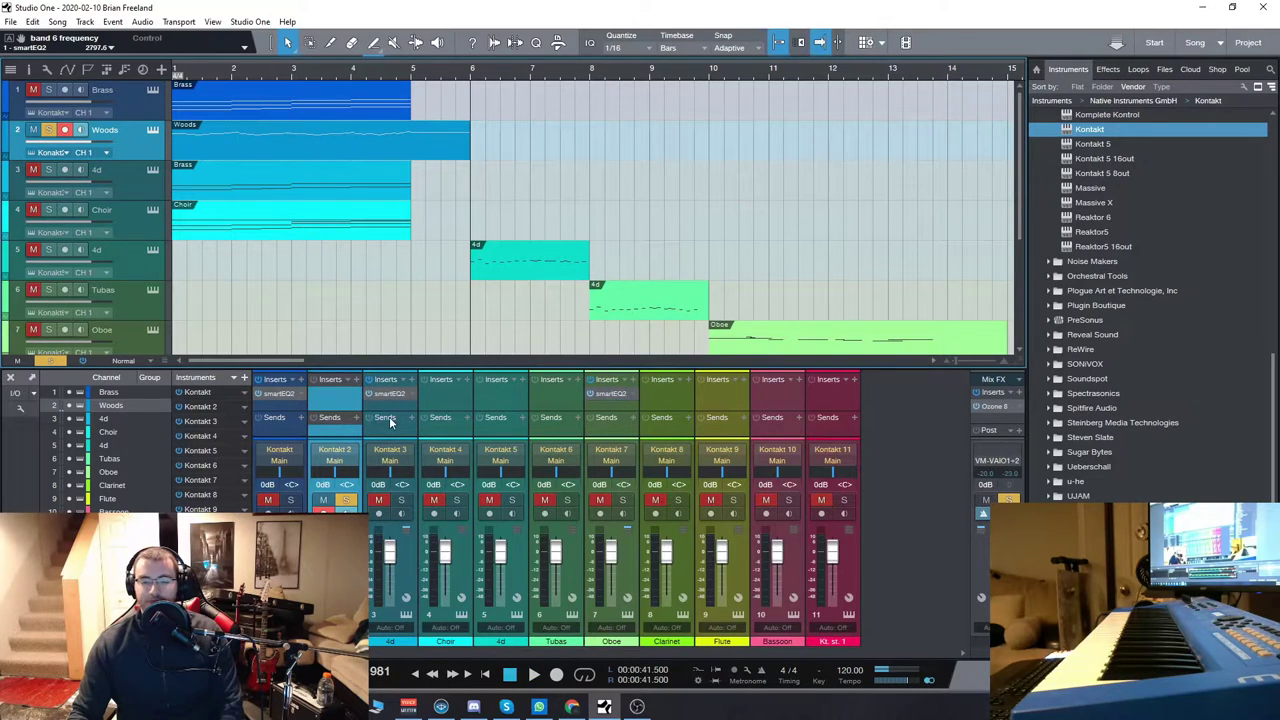
double_click(374, 145)
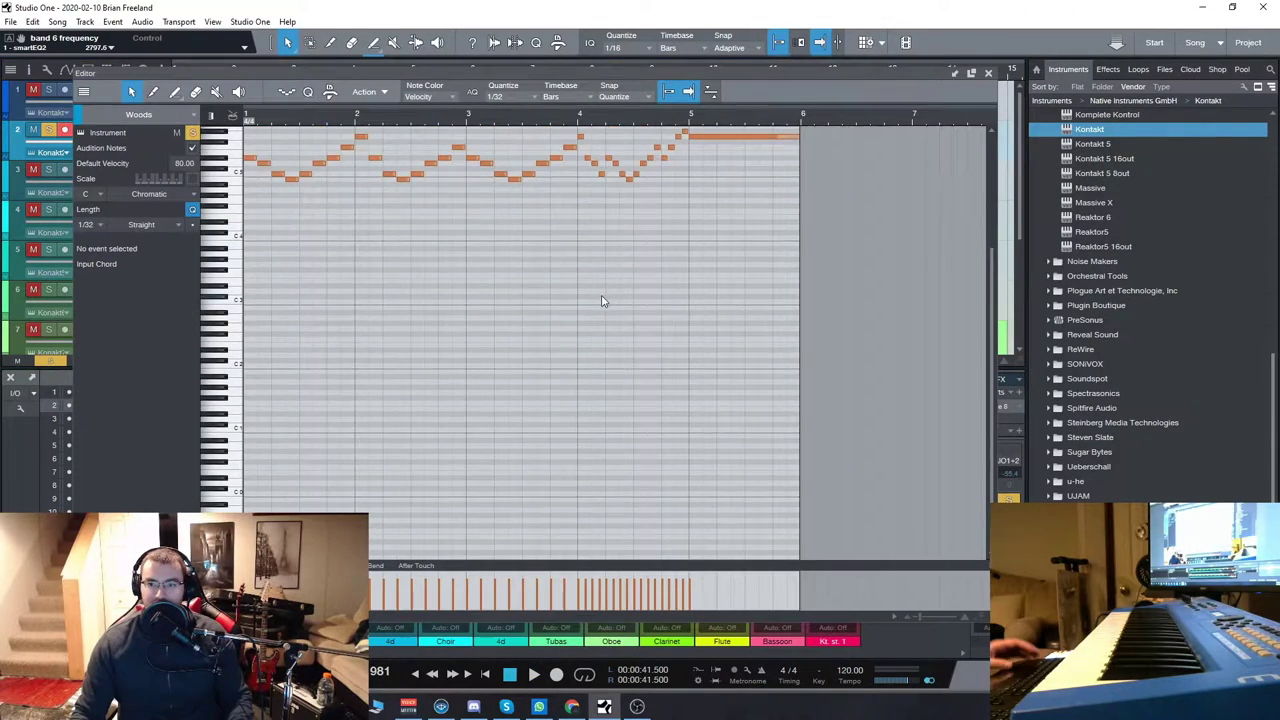
scroll(601, 301, up, 2)
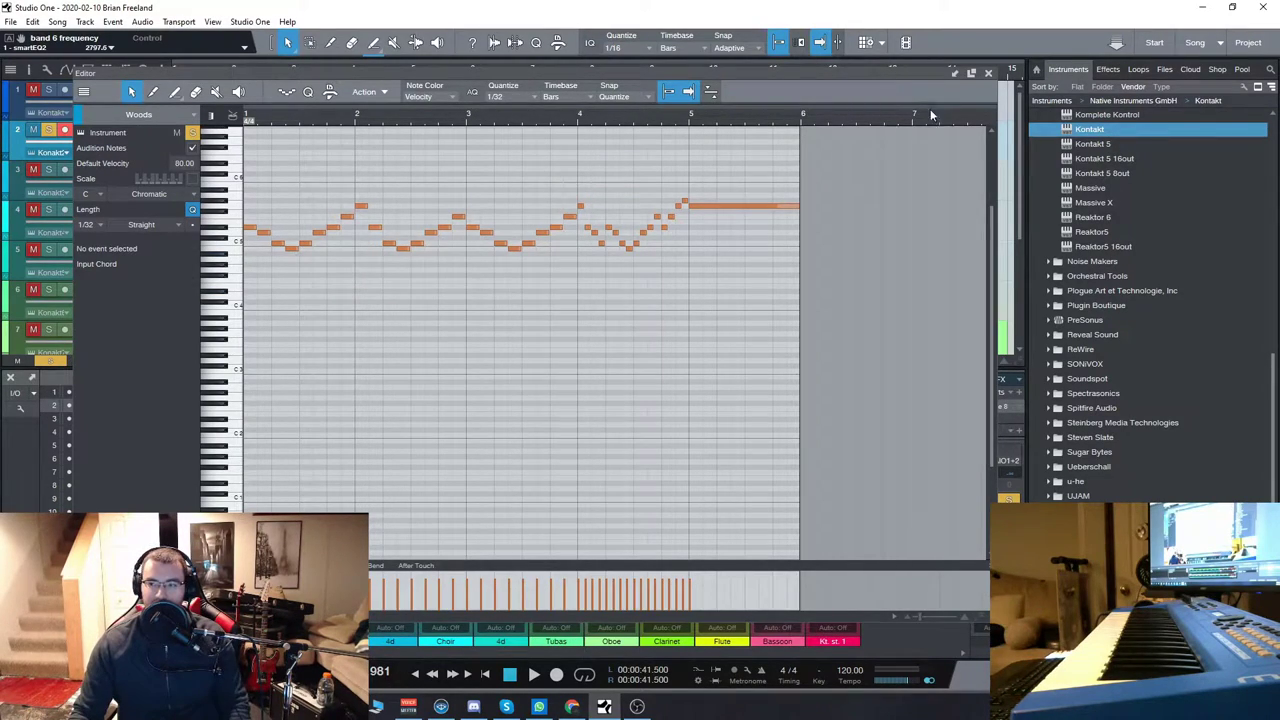
click(987, 74)
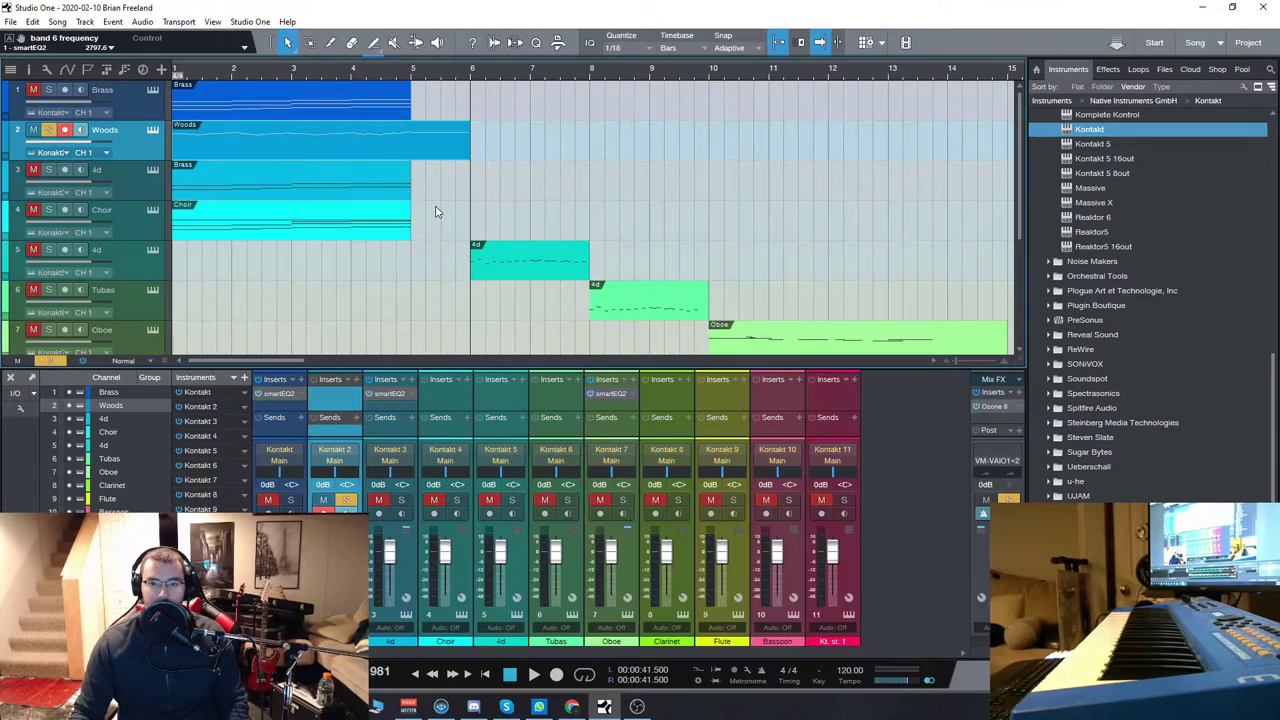
Step: Mute the Woods track, then select and solo the first 4d strings track
click(33, 132)
click(103, 186)
click(49, 171)
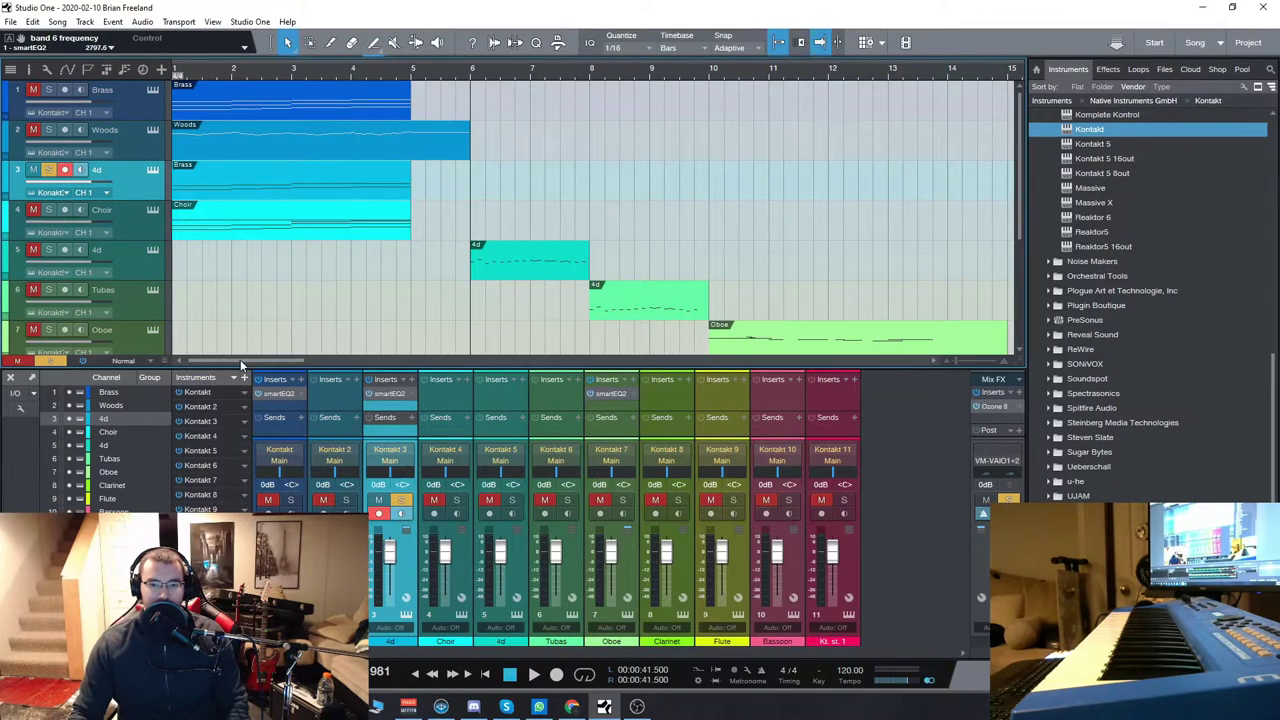
Step: Play the song from the start and stop around bar 5
click(417, 676)
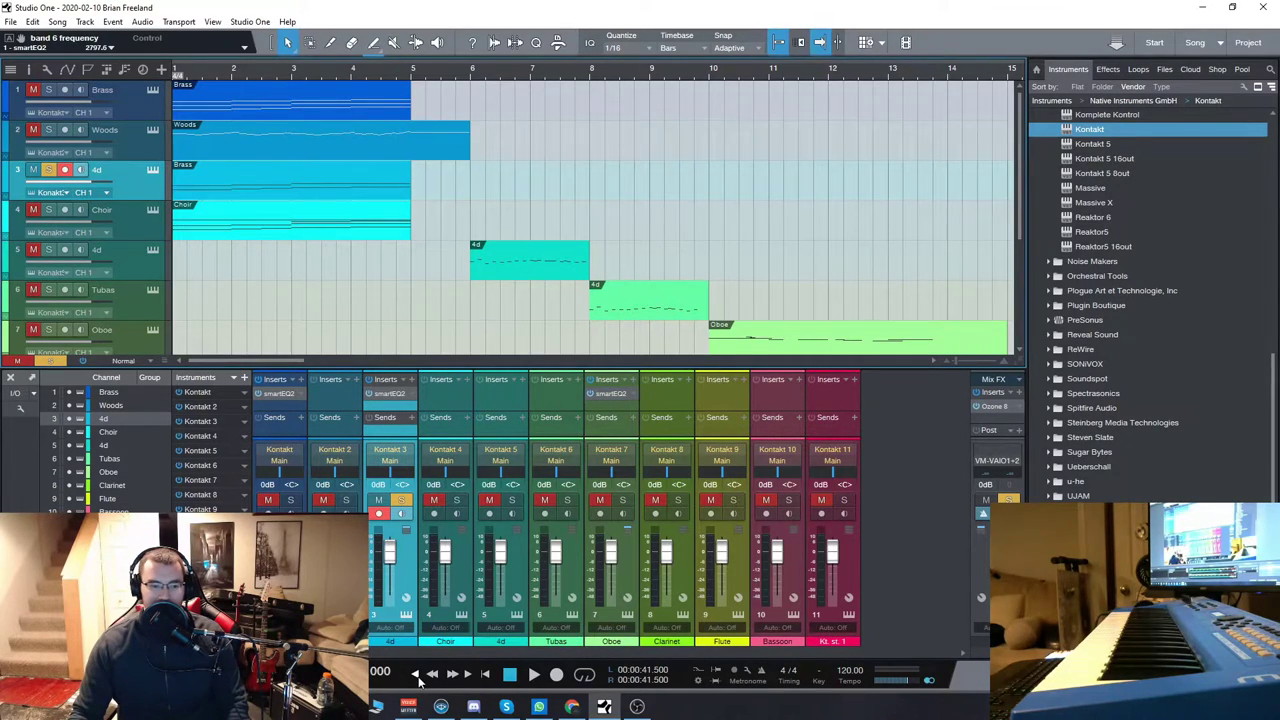
click(534, 675)
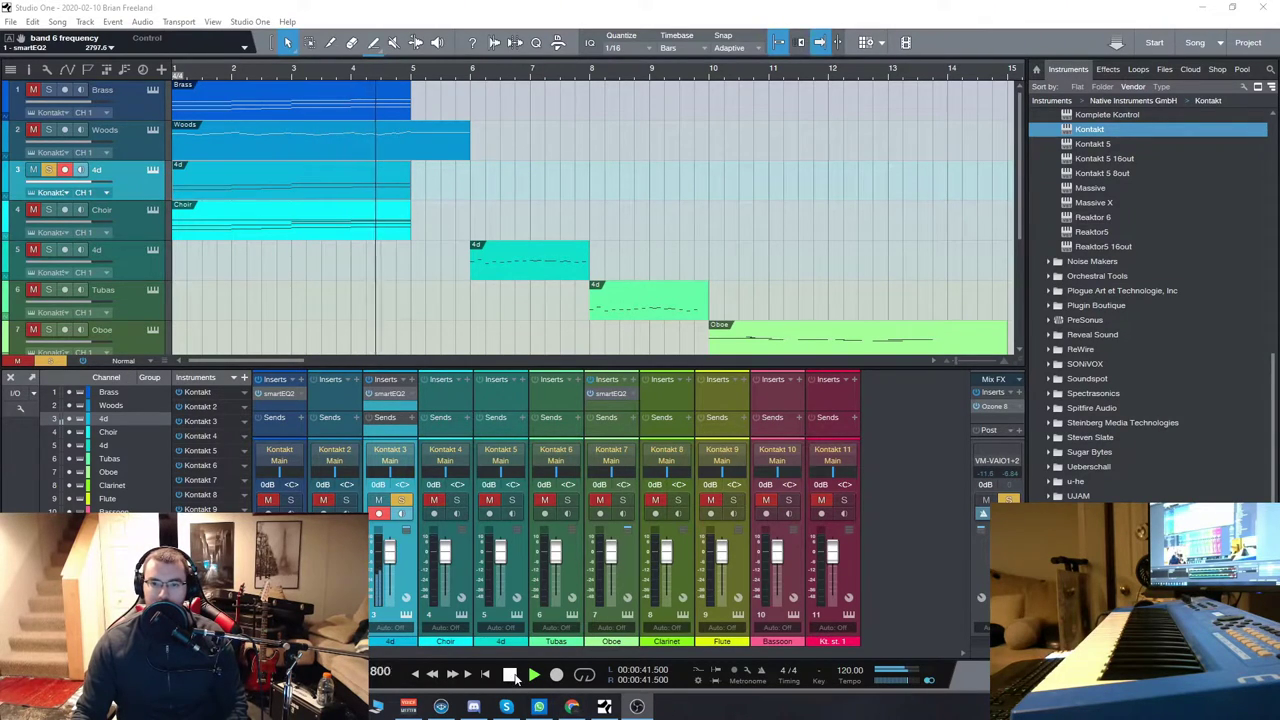
click(514, 677)
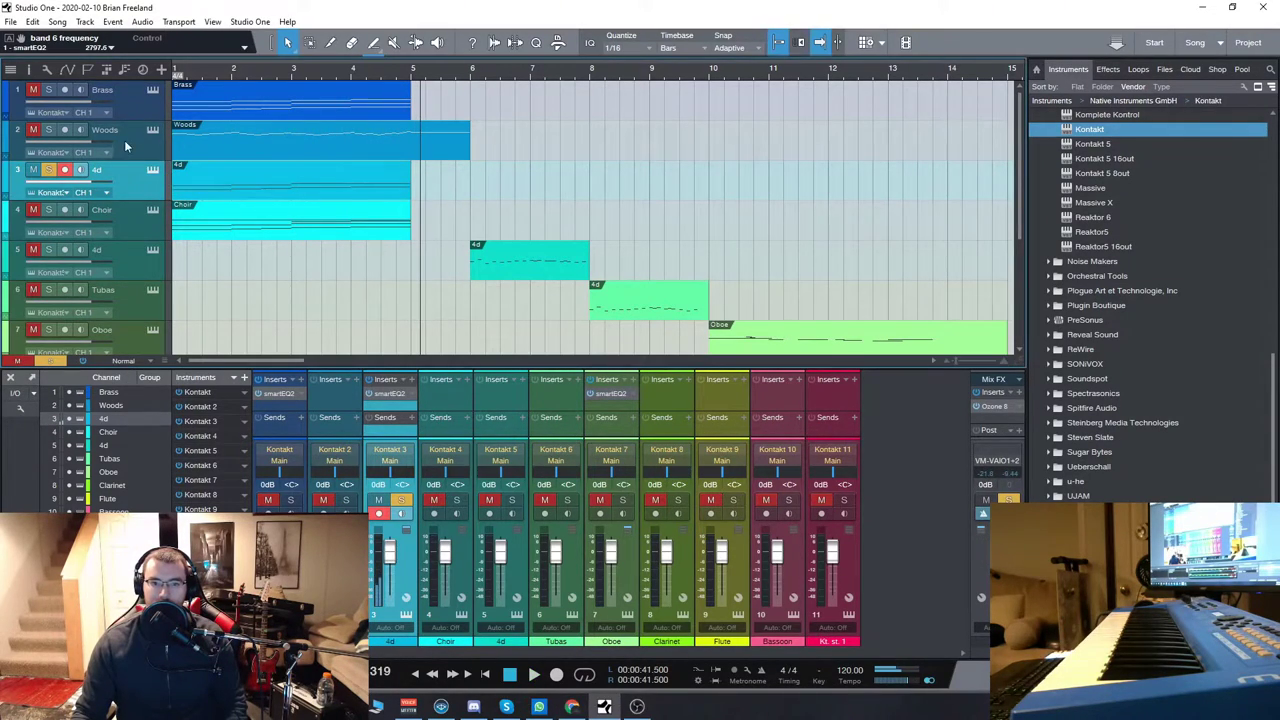
Step: Open the 4d Spotlight Strings instrument and audition the tremolo articulation
click(155, 170)
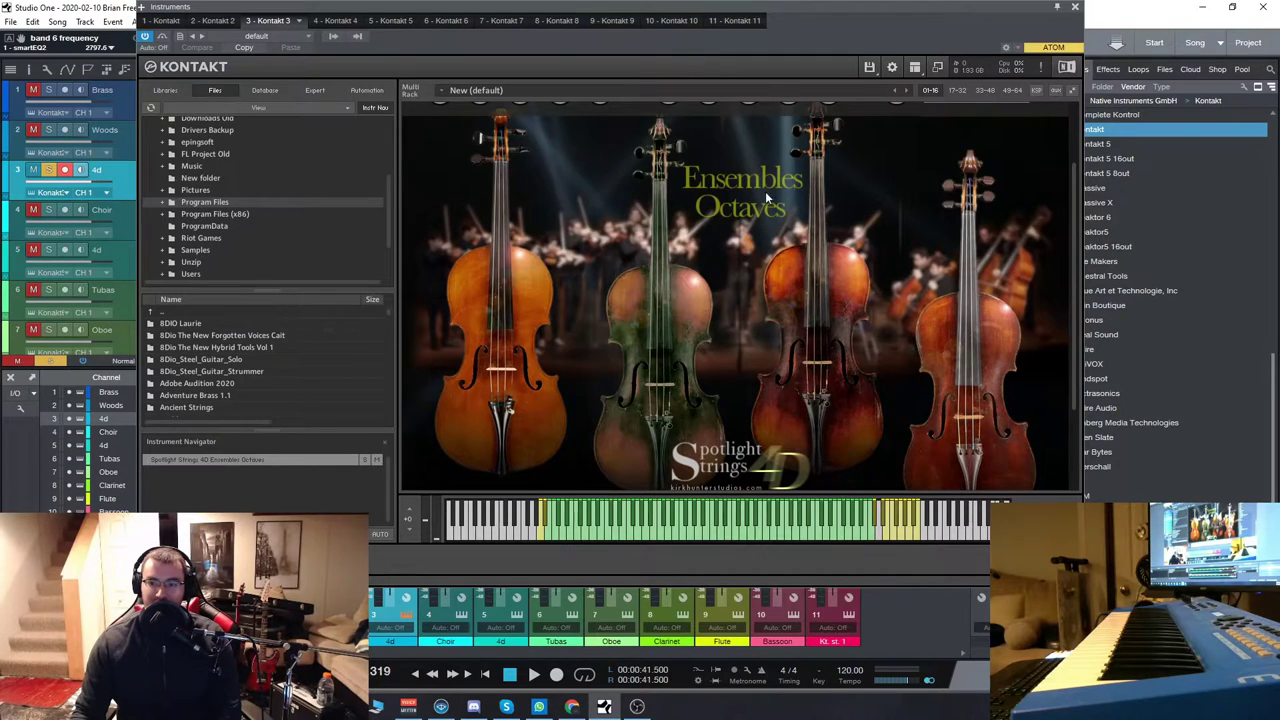
drag(1075, 233, 1078, 291)
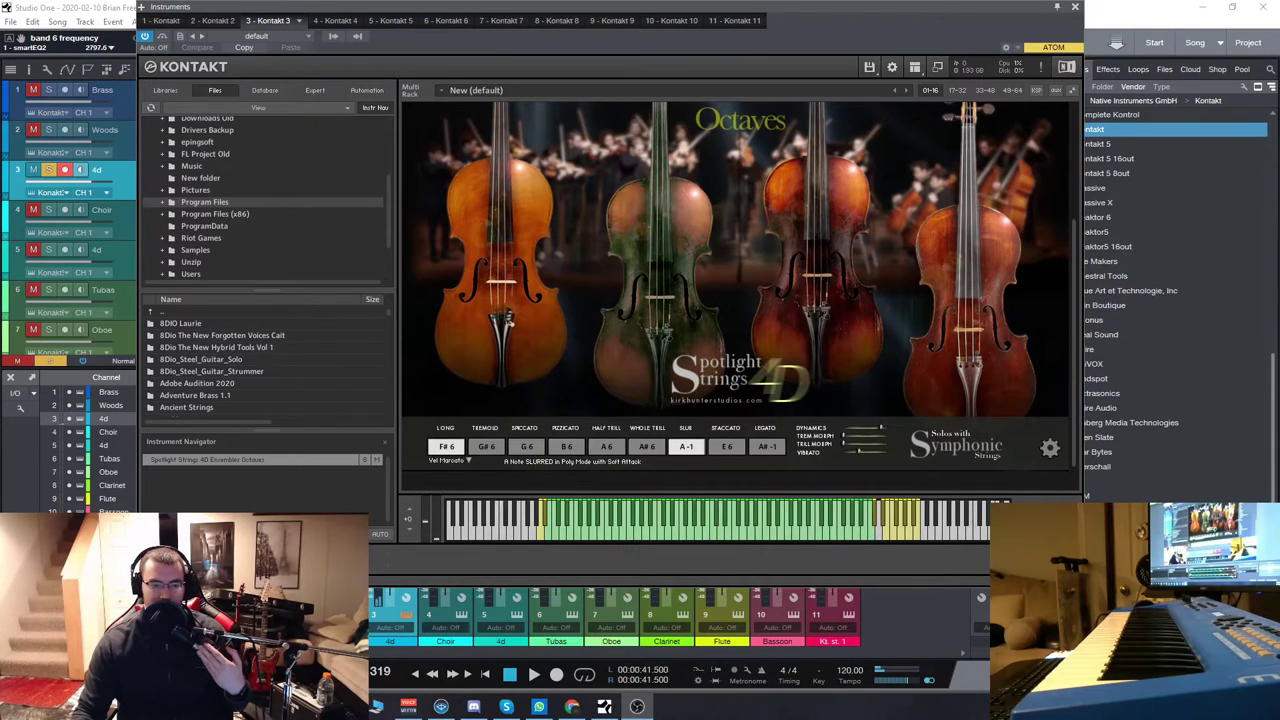
click(487, 446)
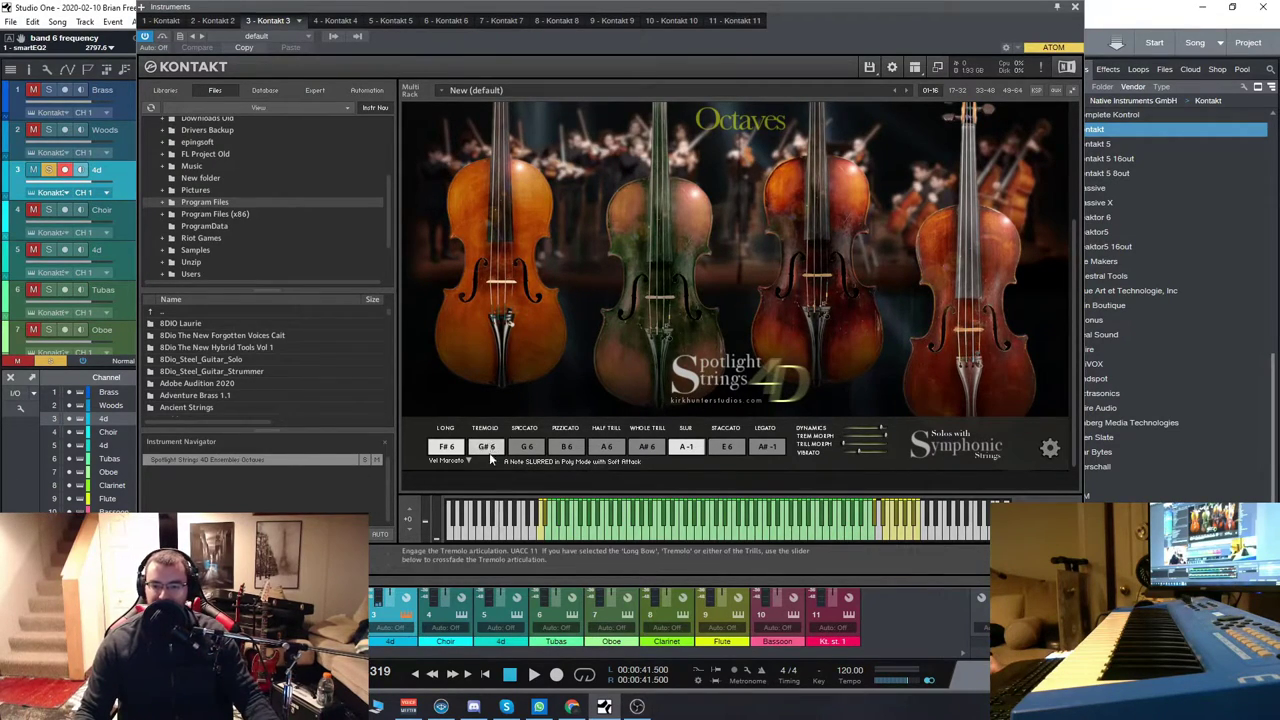
click(705, 538)
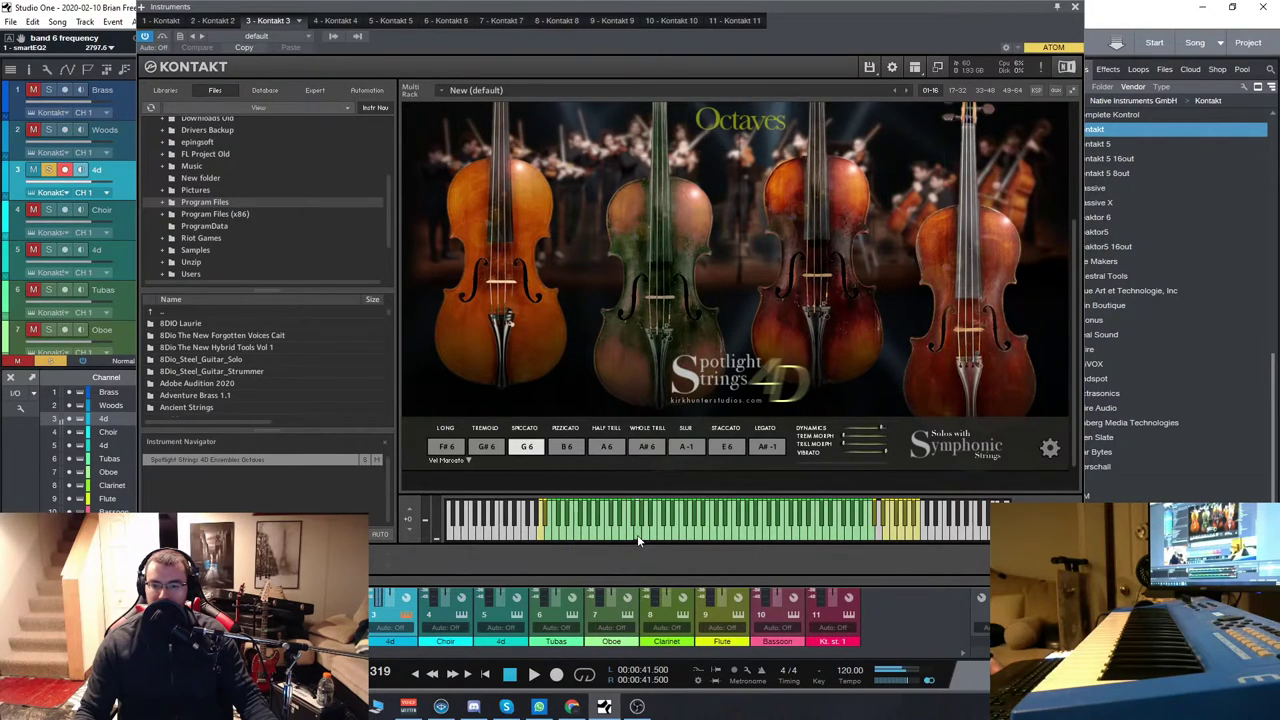
Step: Try pizzicato, then set the strings to Legato (A#-1) and close the window
click(560, 447)
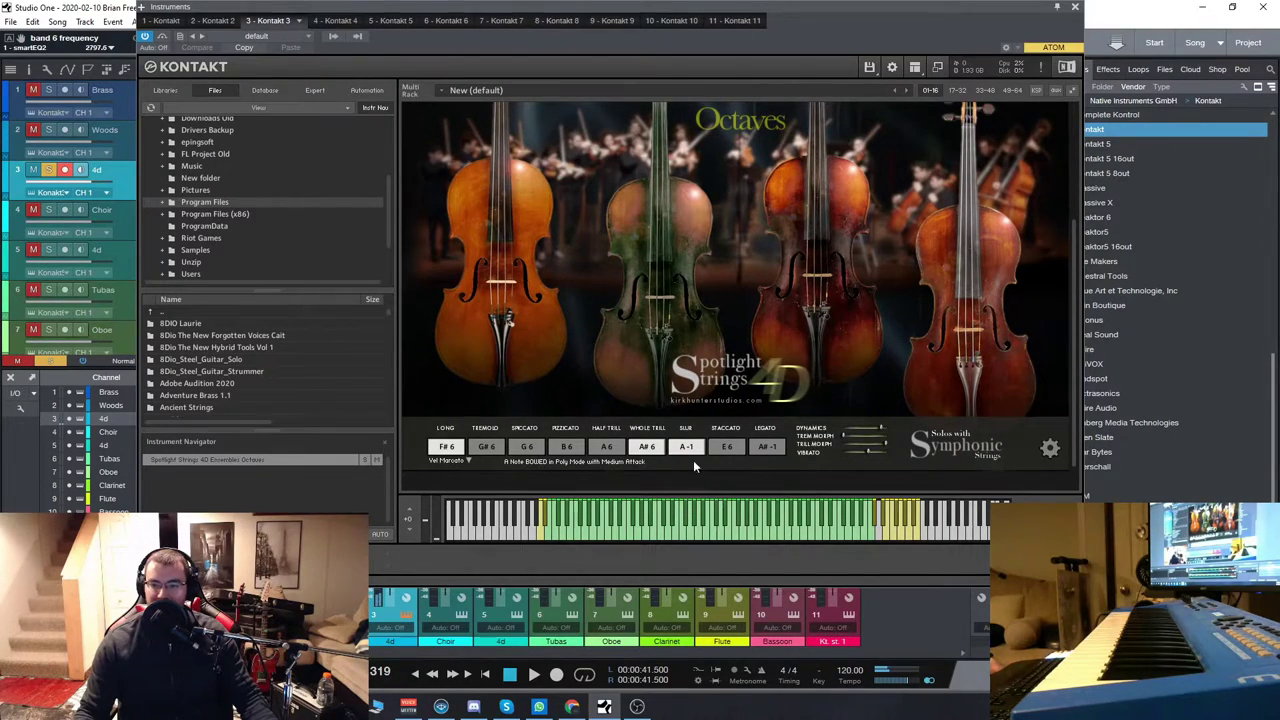
click(764, 446)
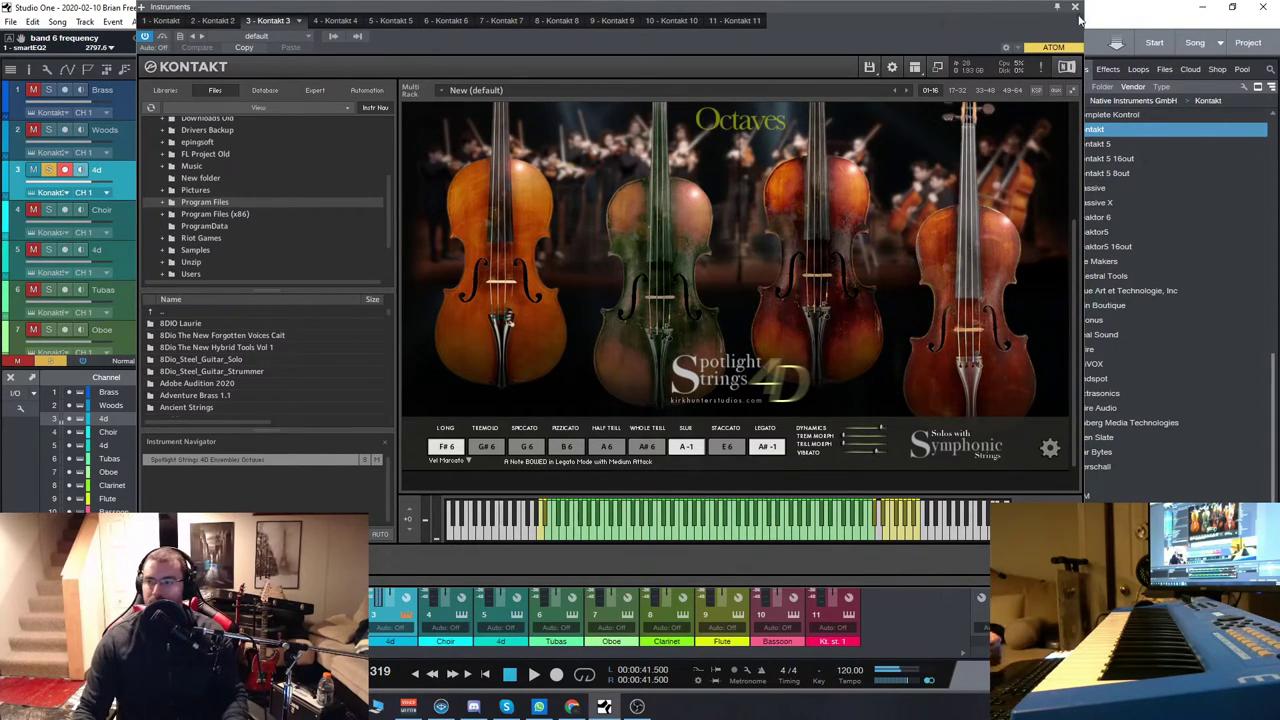
click(85, 196)
Step: Solo the Choir track and play the song from the start, then stop
click(48, 209)
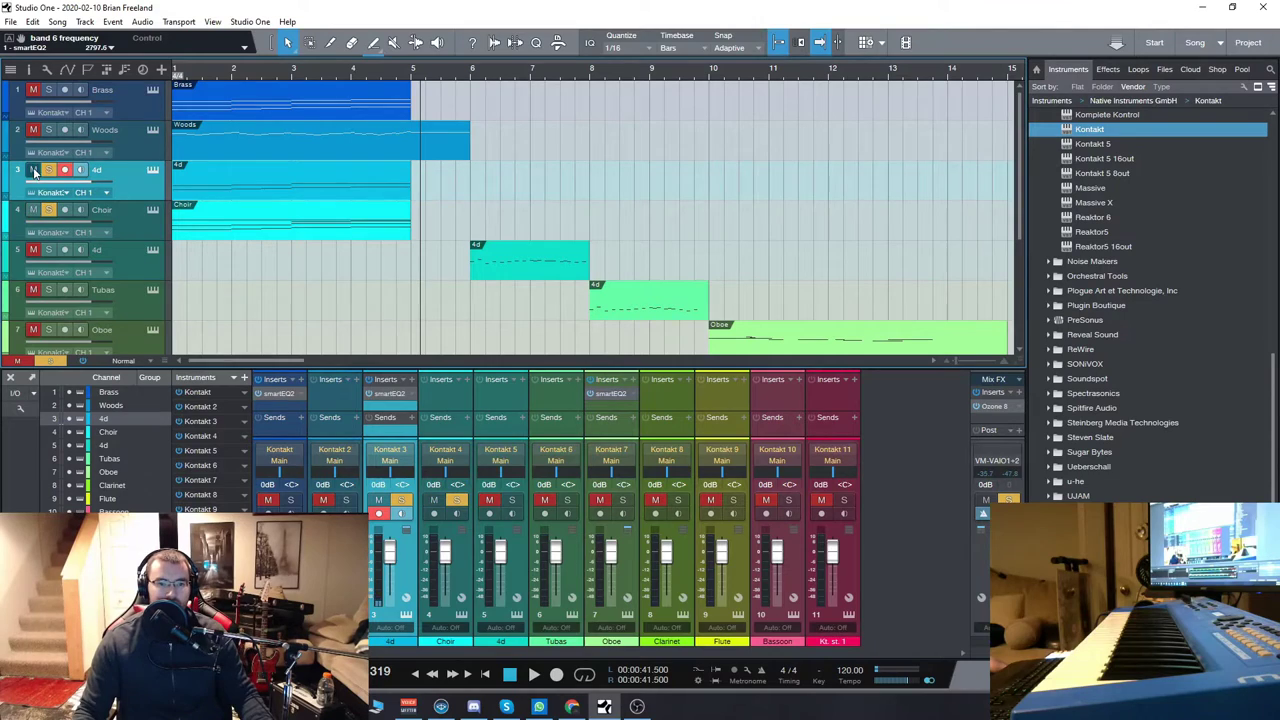
click(48, 170)
click(416, 675)
click(533, 675)
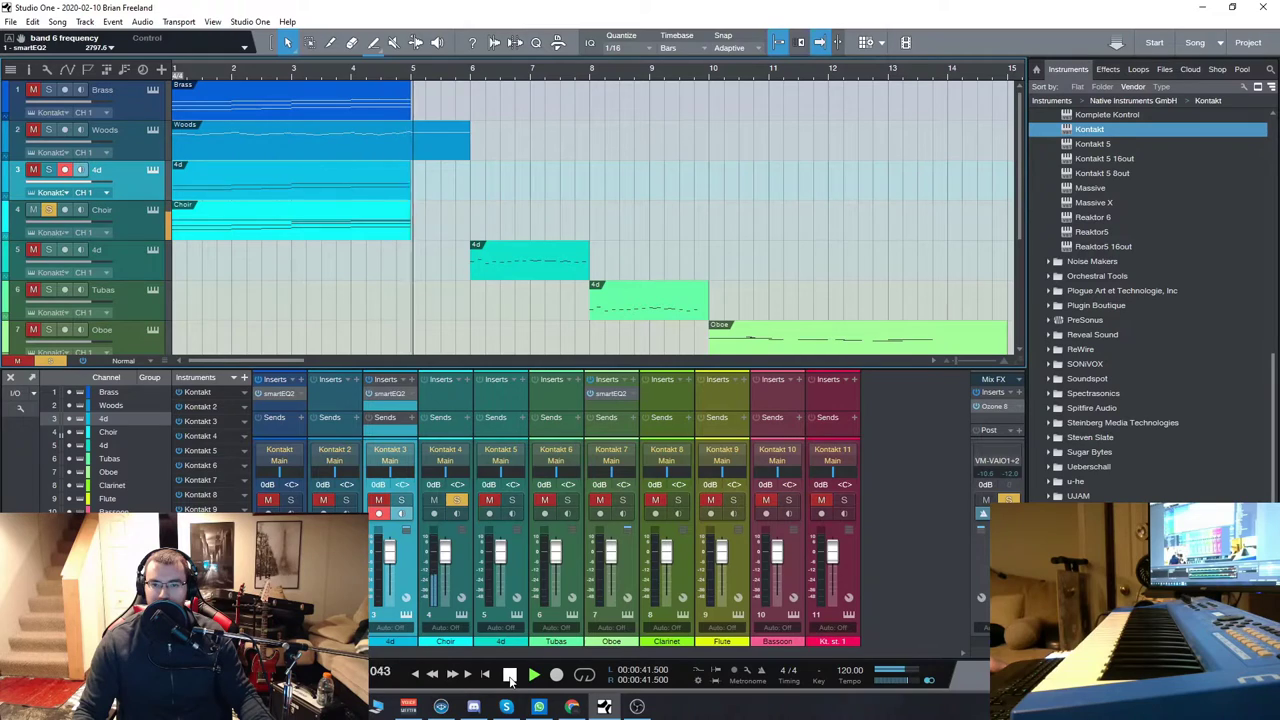
click(510, 677)
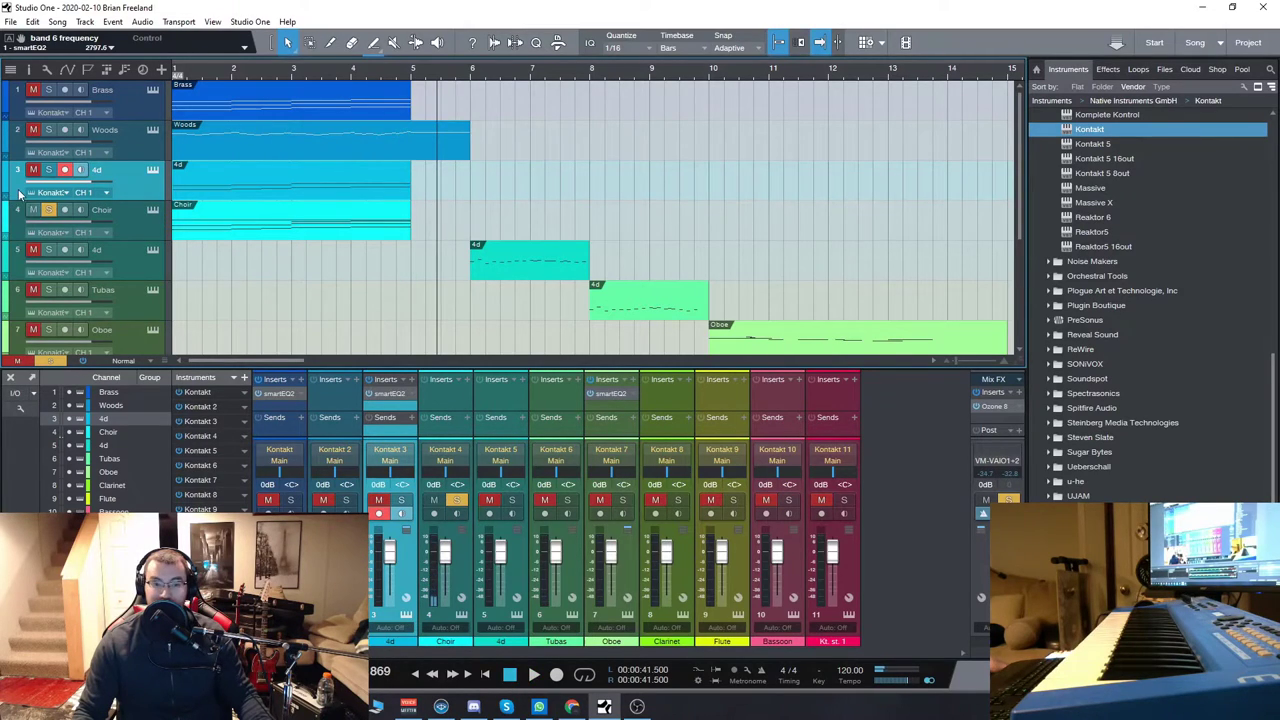
Step: Solo the second 4d strings track and mute the Choir track
click(33, 249)
click(48, 249)
click(33, 210)
click(48, 209)
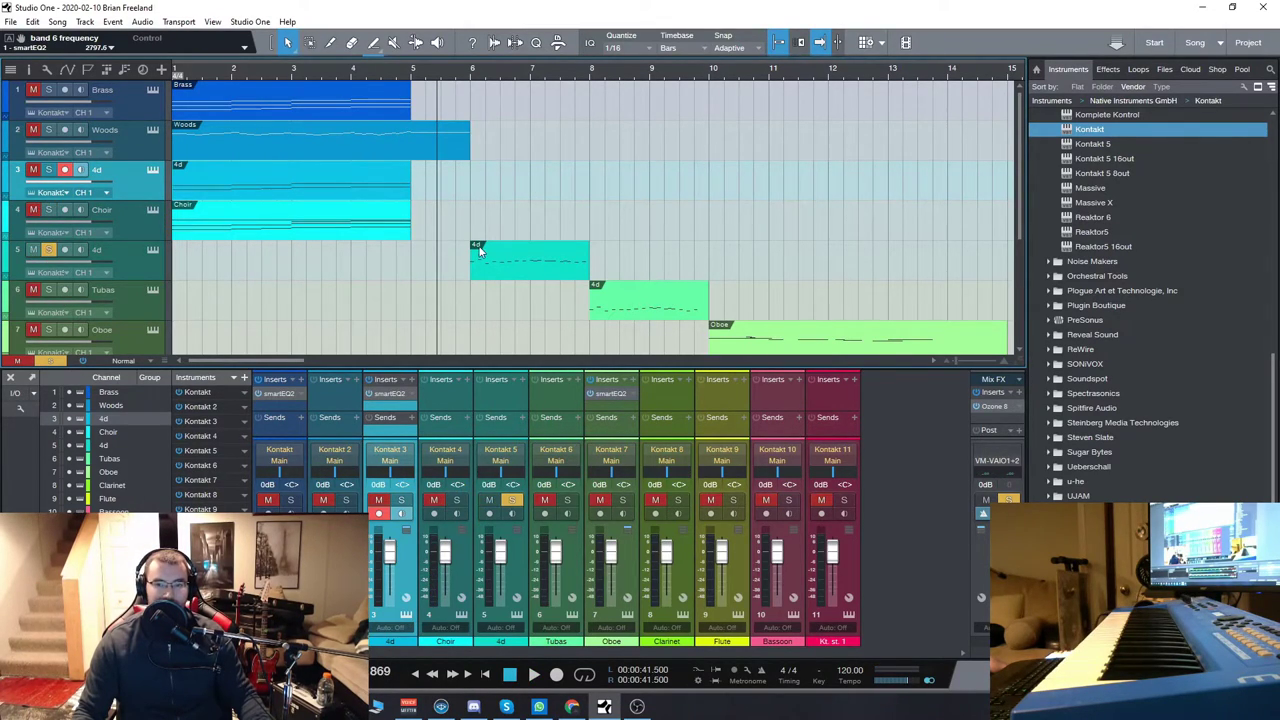
Step: Add the Tubas to the solo and play the 4d and Tubas parts to about bar 10
scroll(54, 221, down, 2)
click(50, 218)
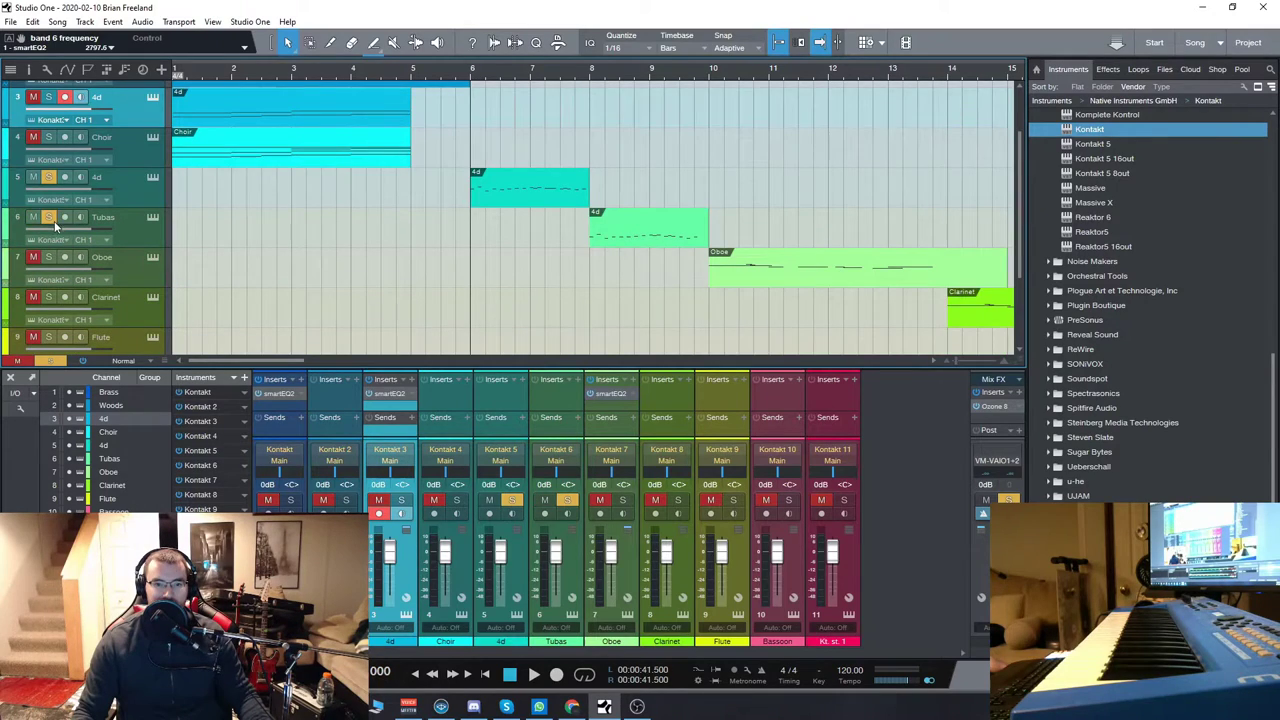
click(534, 674)
drag(290, 360, 428, 363)
scroll(375, 308, down, 2)
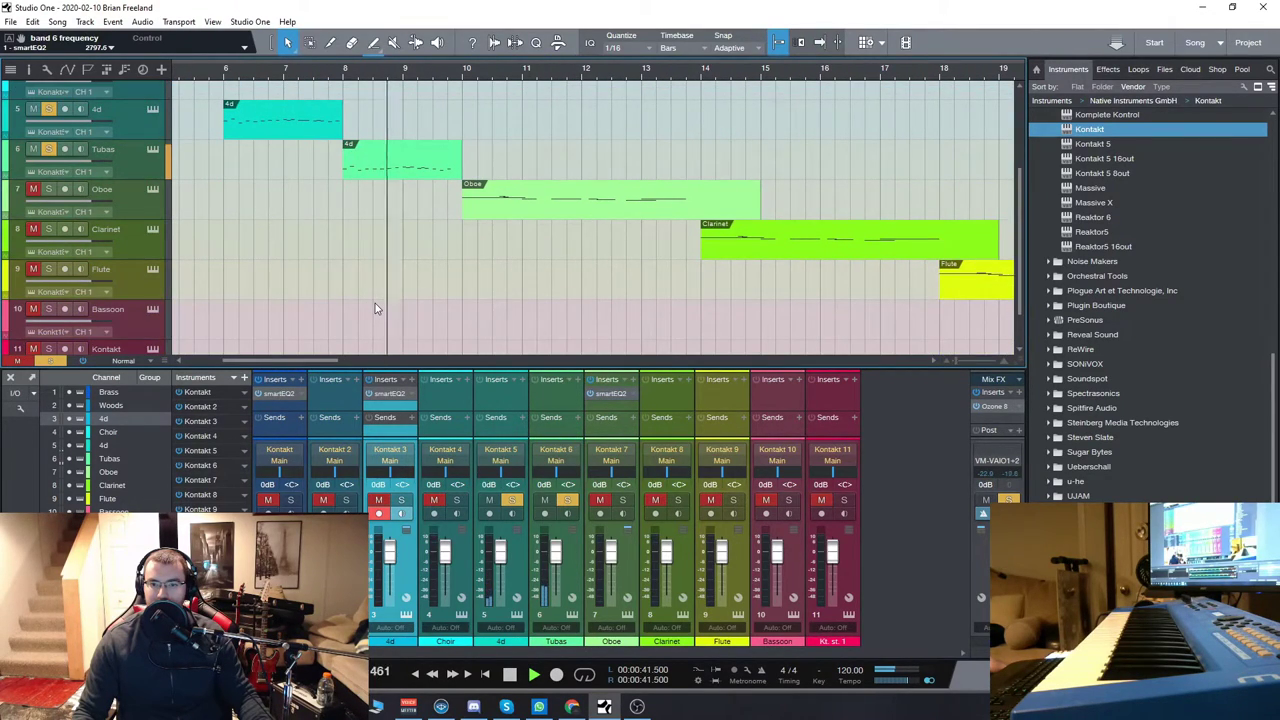
click(510, 675)
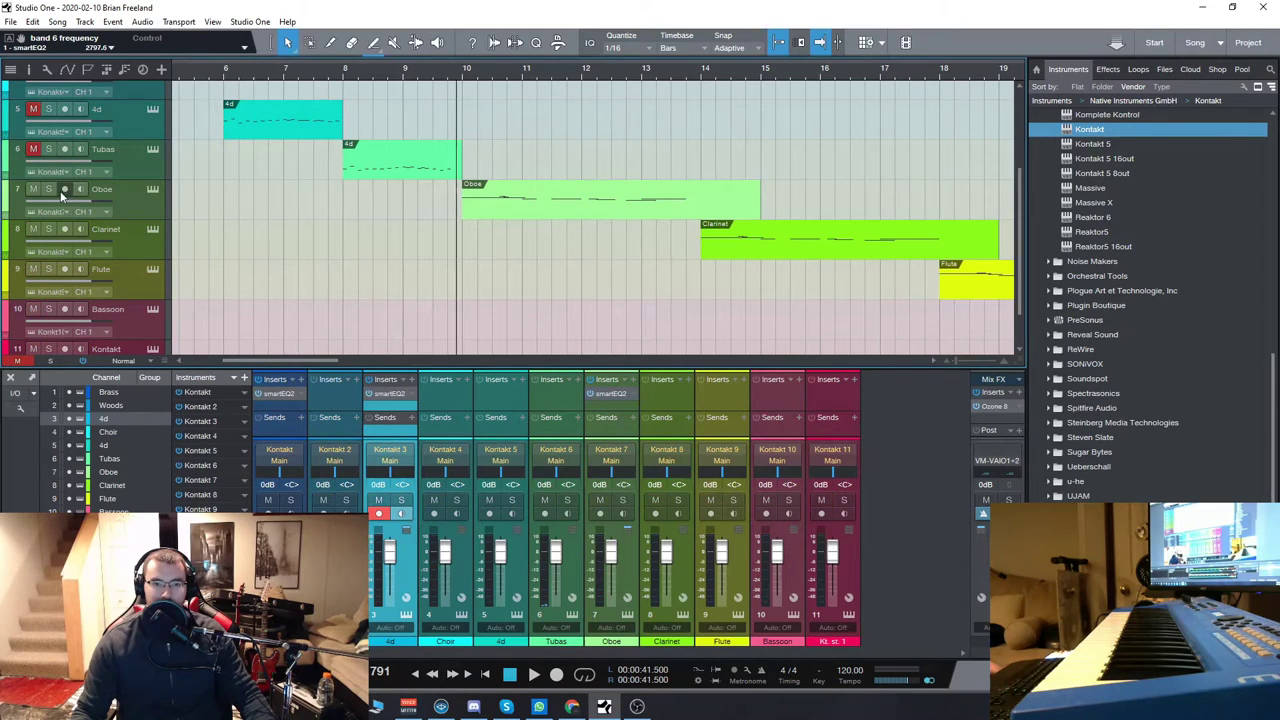
scroll(394, 273, up, 3)
scroll(466, 274, down, 4)
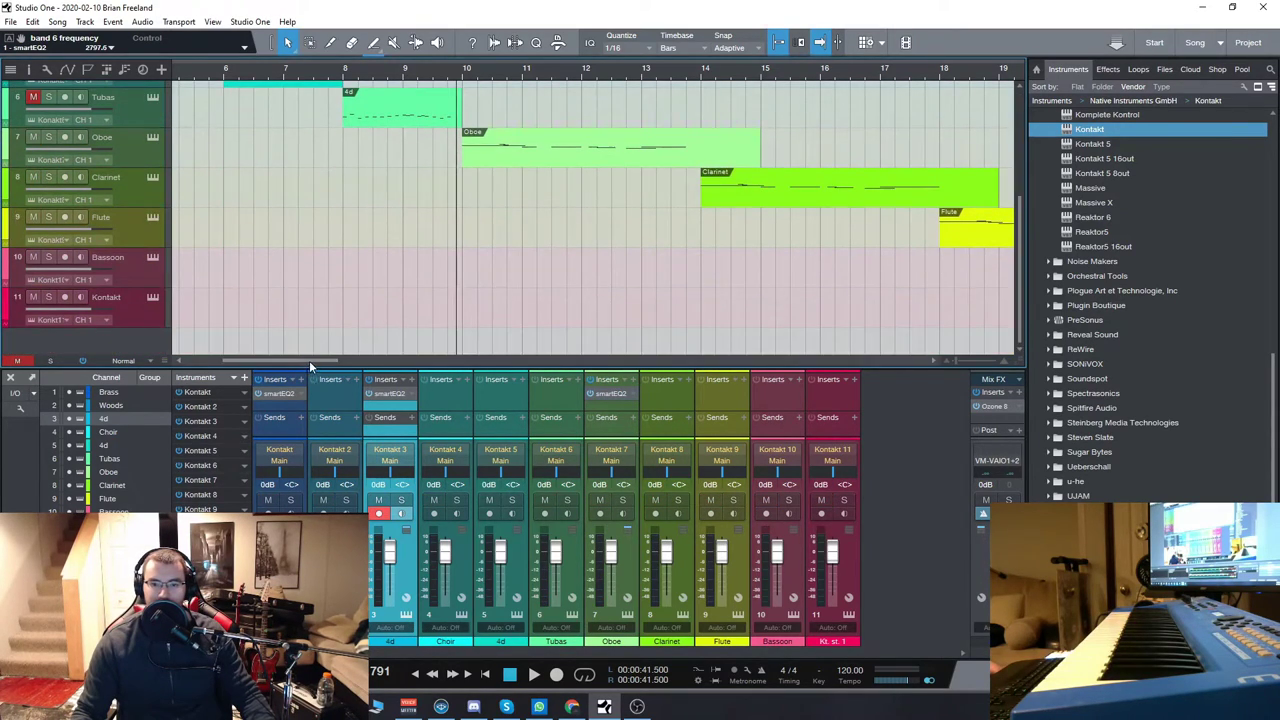
scroll(328, 365, right, 2)
scroll(328, 365, right, 1)
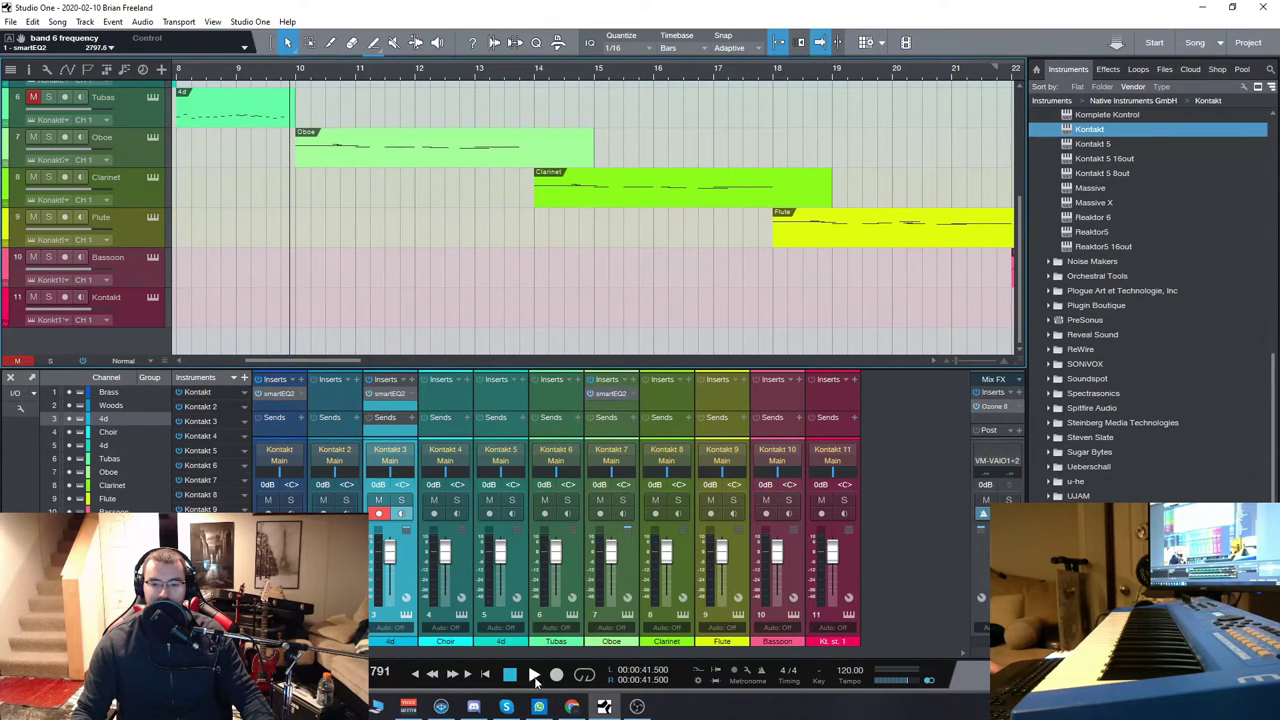
Step: Record-arm the Oboe track and play the woodwind passage from bar 10, following along the timeline
click(125, 155)
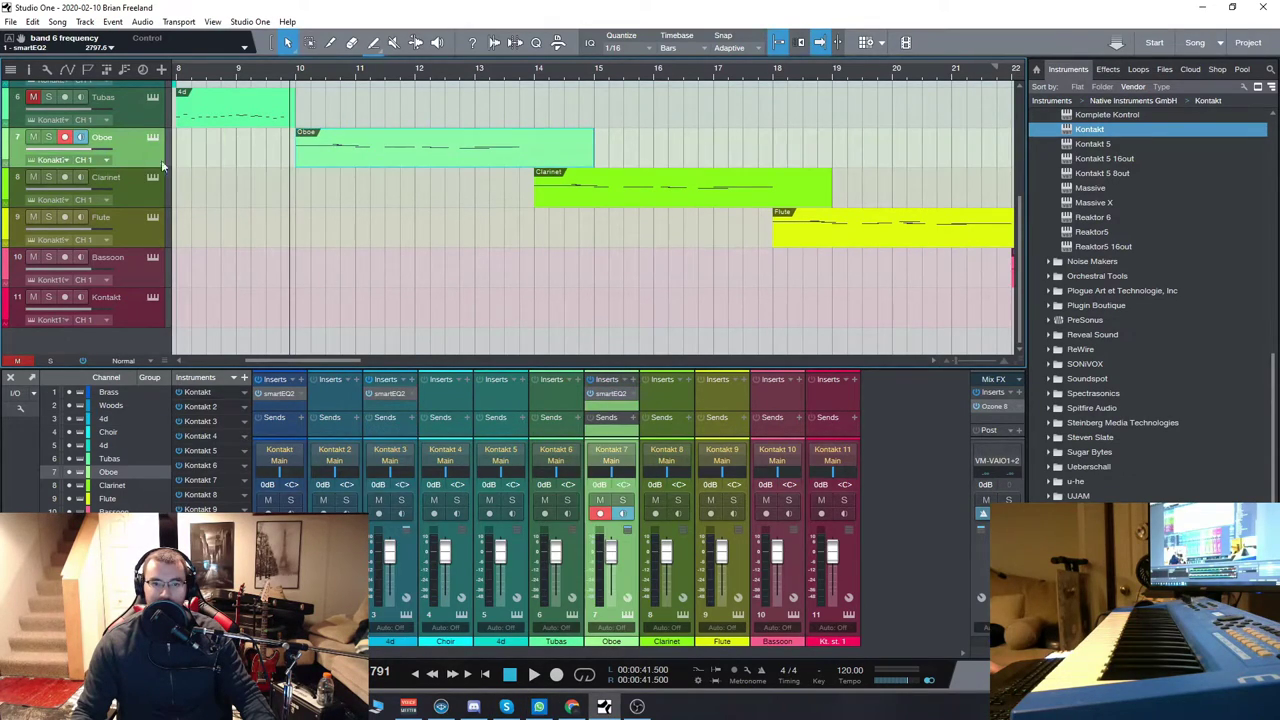
click(535, 677)
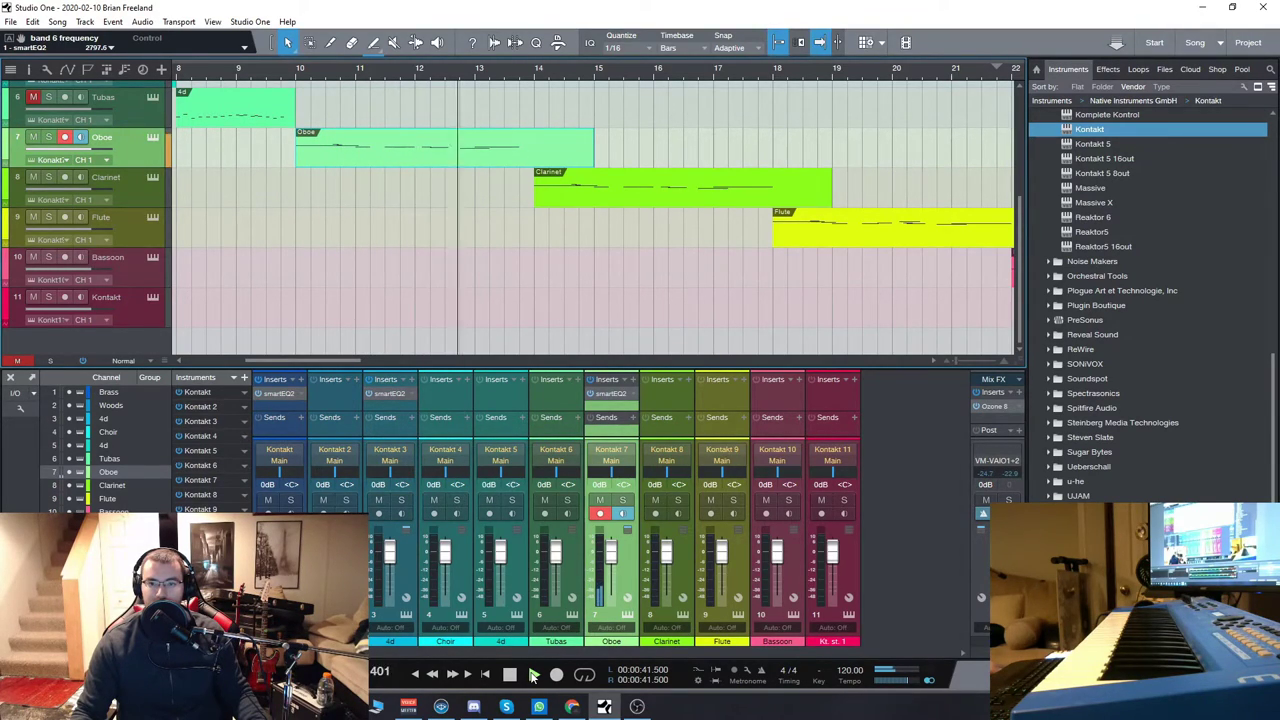
drag(310, 358, 339, 362)
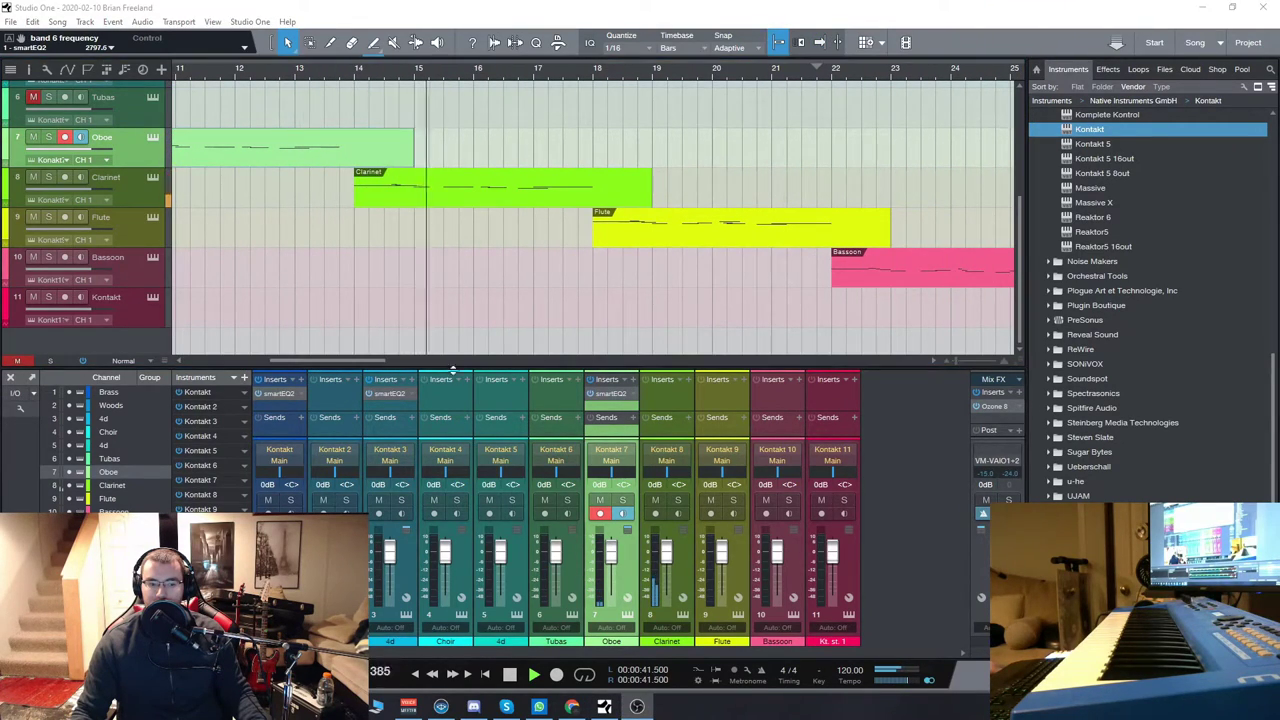
drag(352, 362, 391, 364)
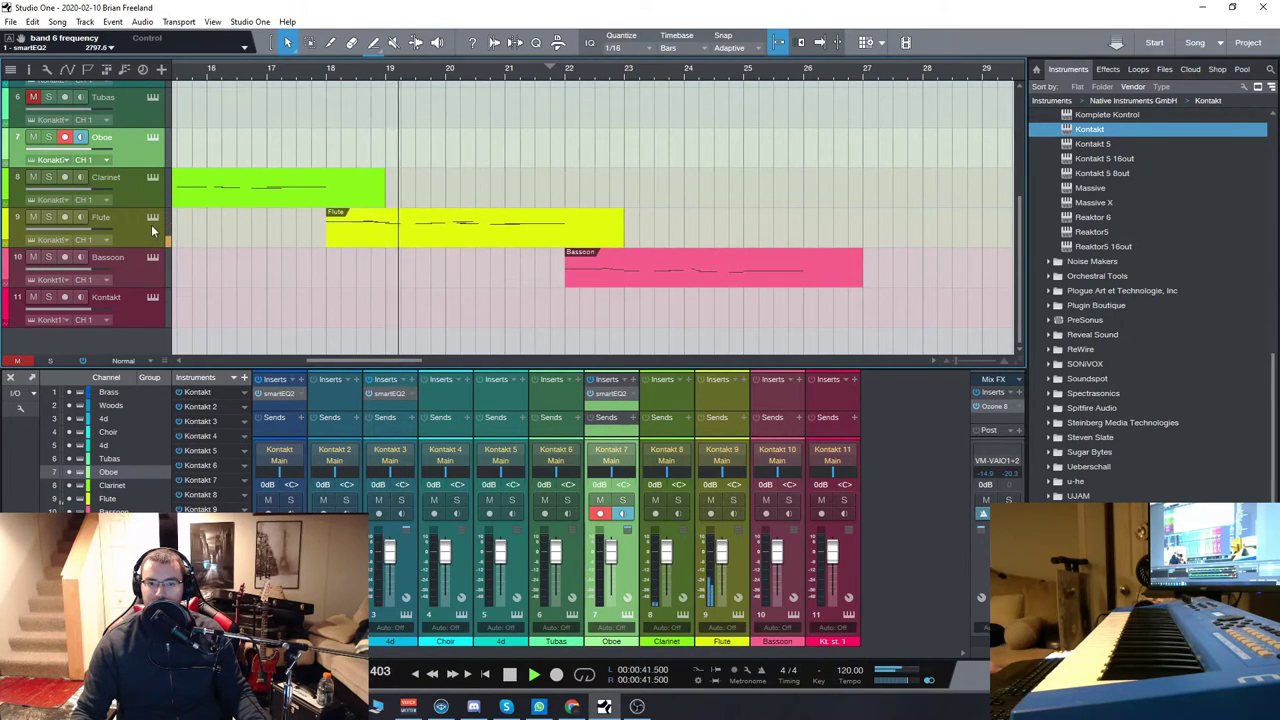
Step: Check the Flute's Virtuoso Flute Solo instrument, stop playback and record-arm the Flute track
click(152, 217)
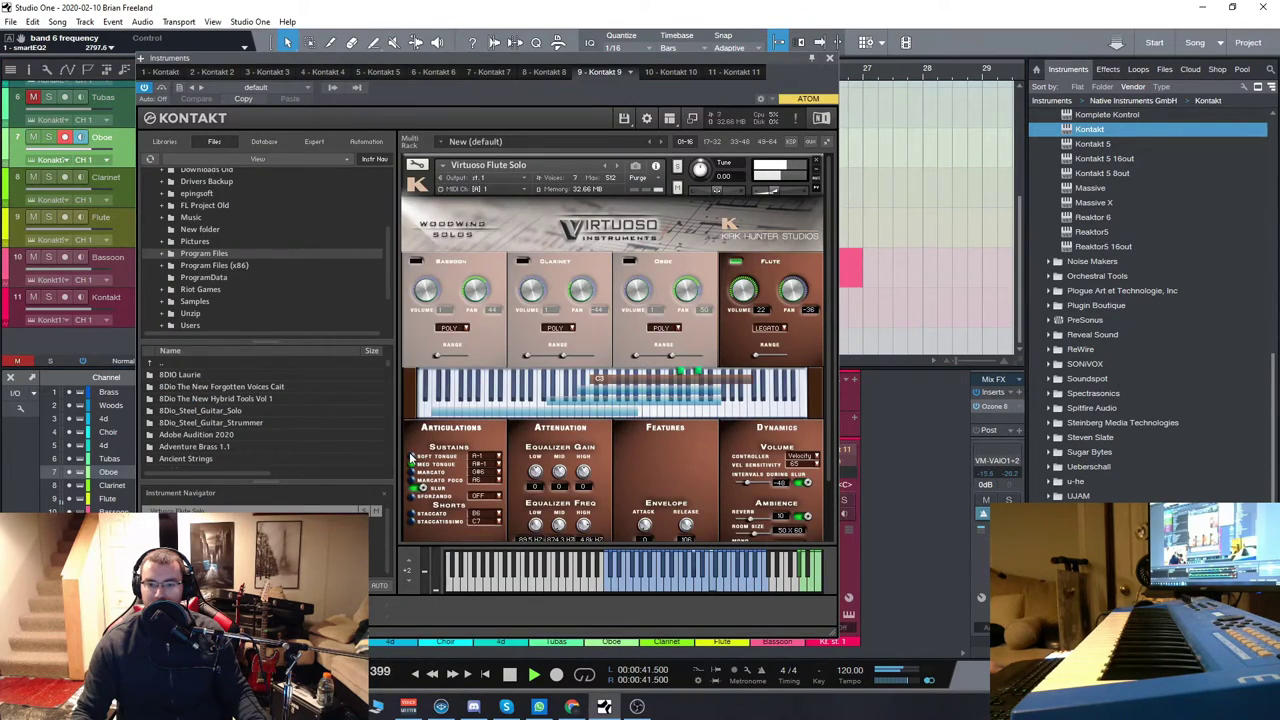
click(829, 57)
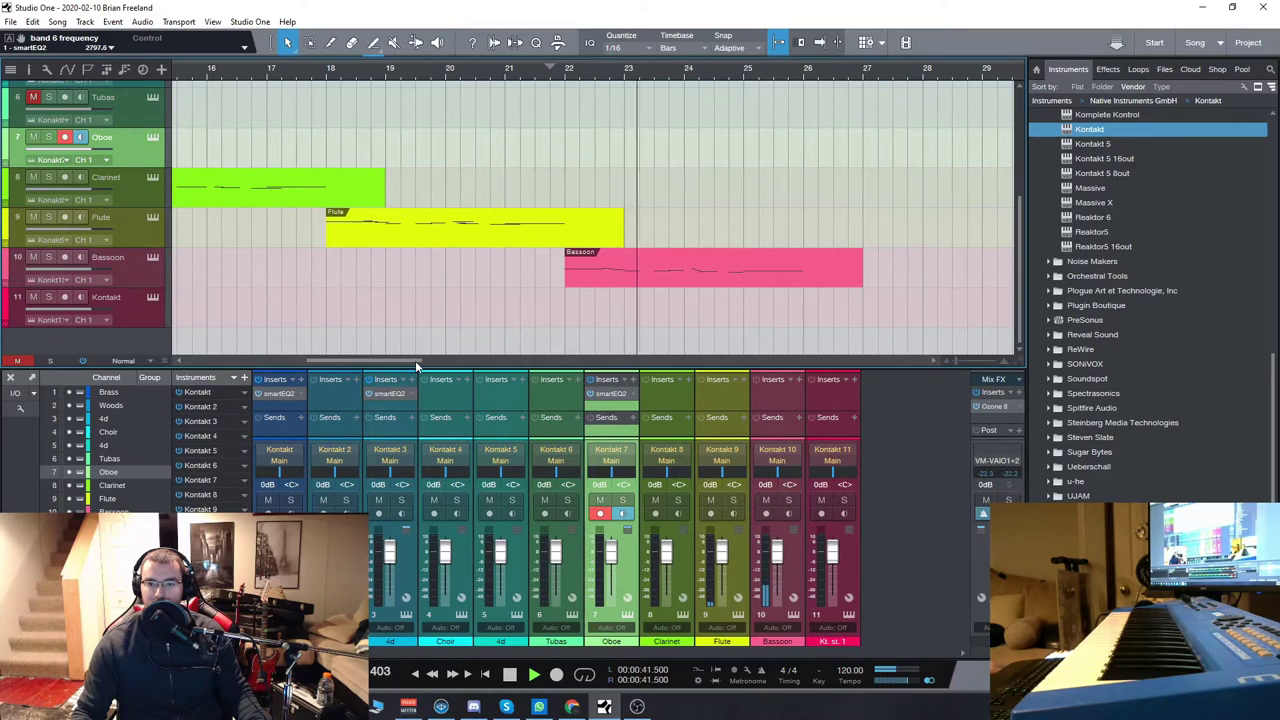
click(509, 675)
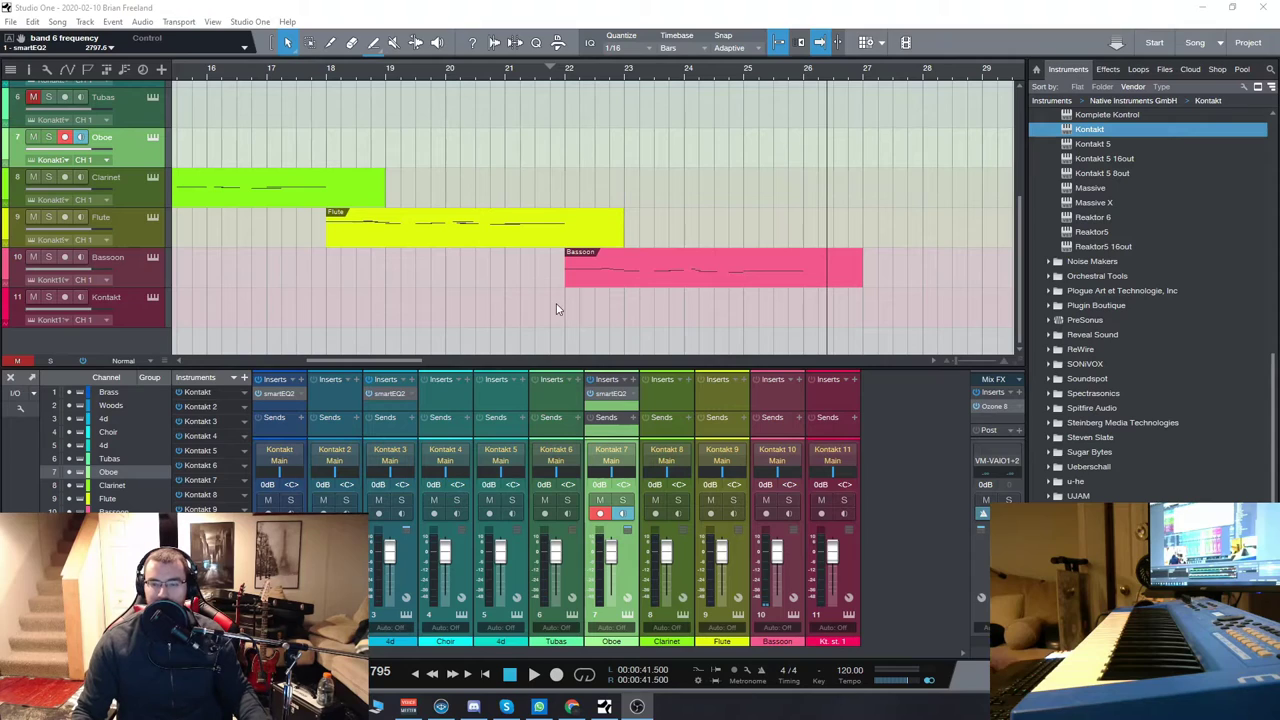
click(110, 238)
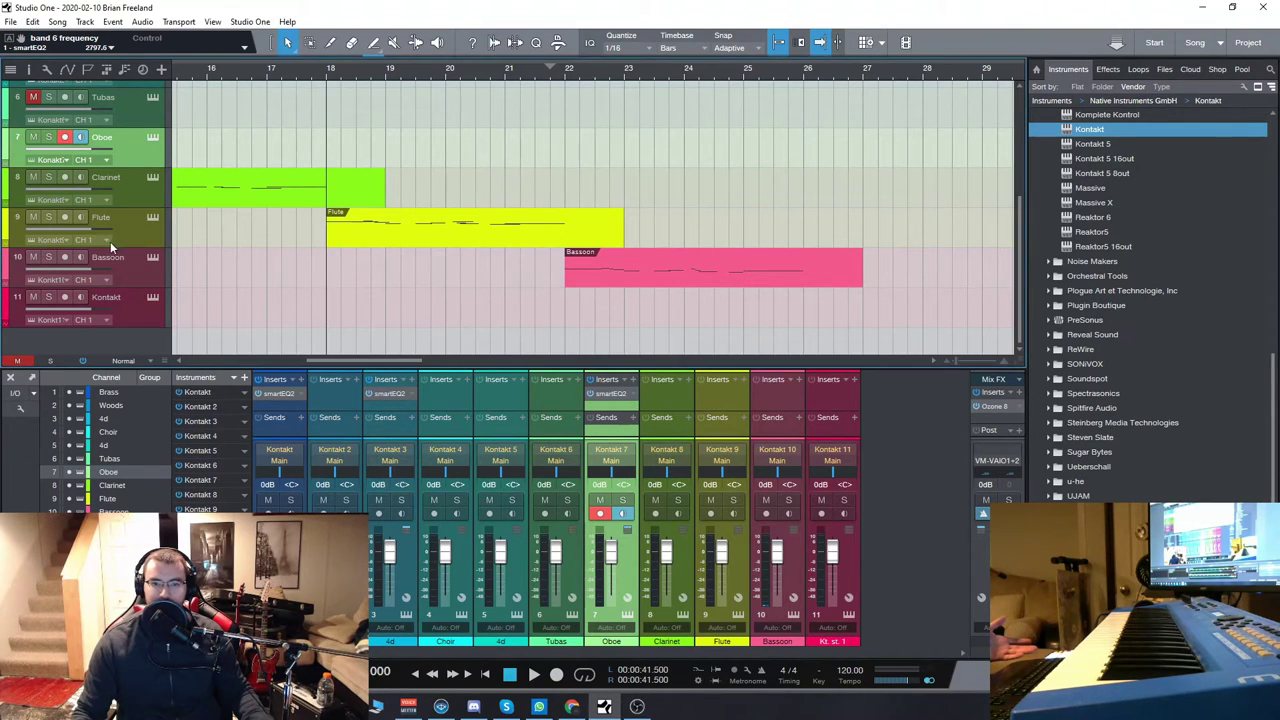
click(152, 218)
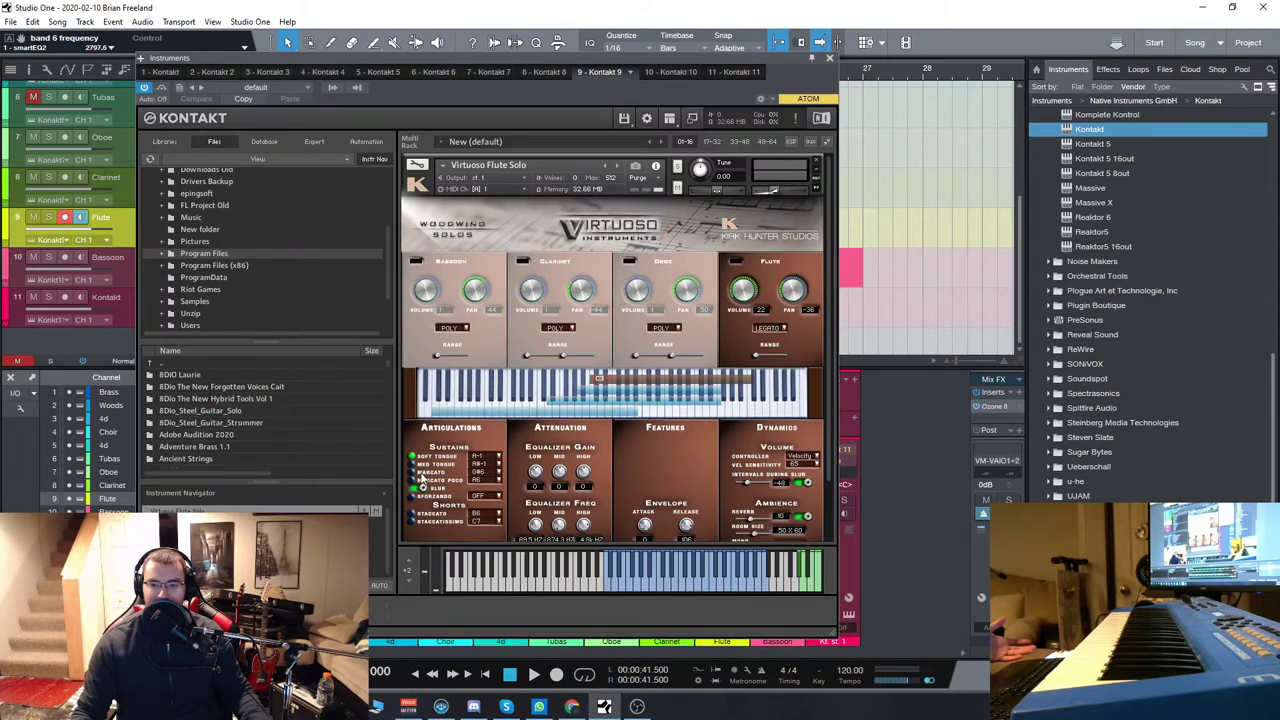
click(829, 58)
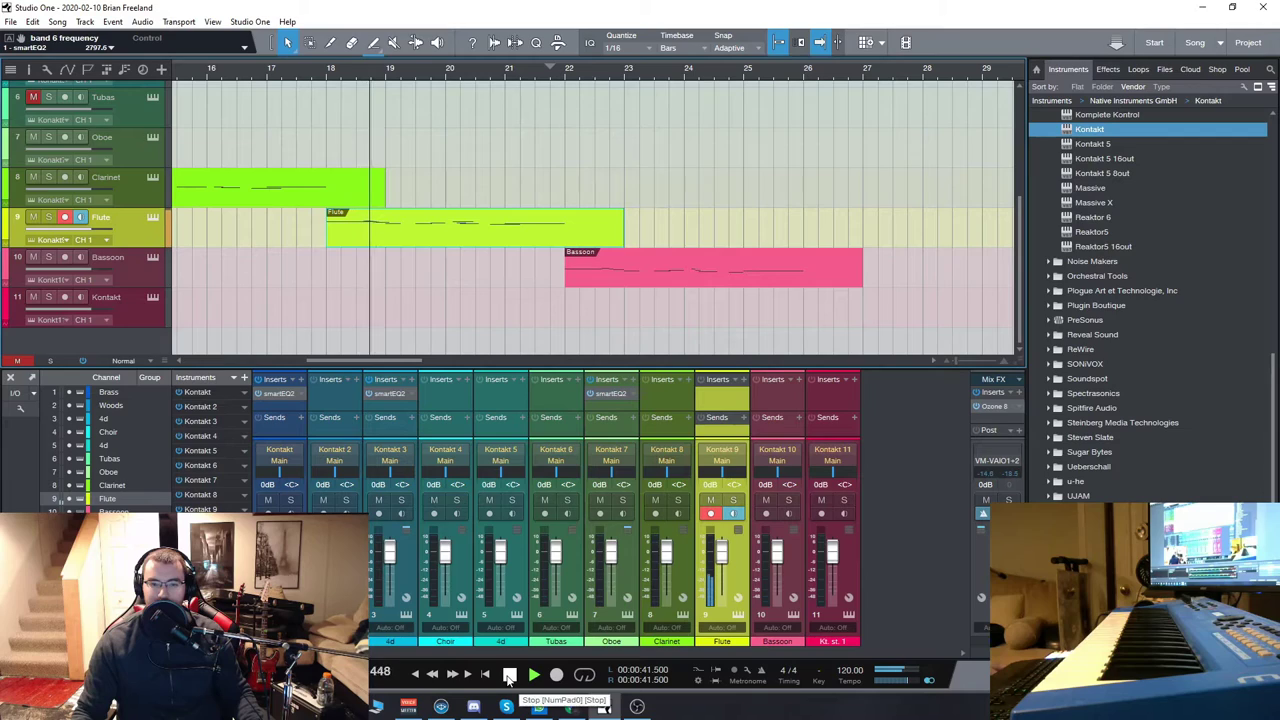
click(509, 677)
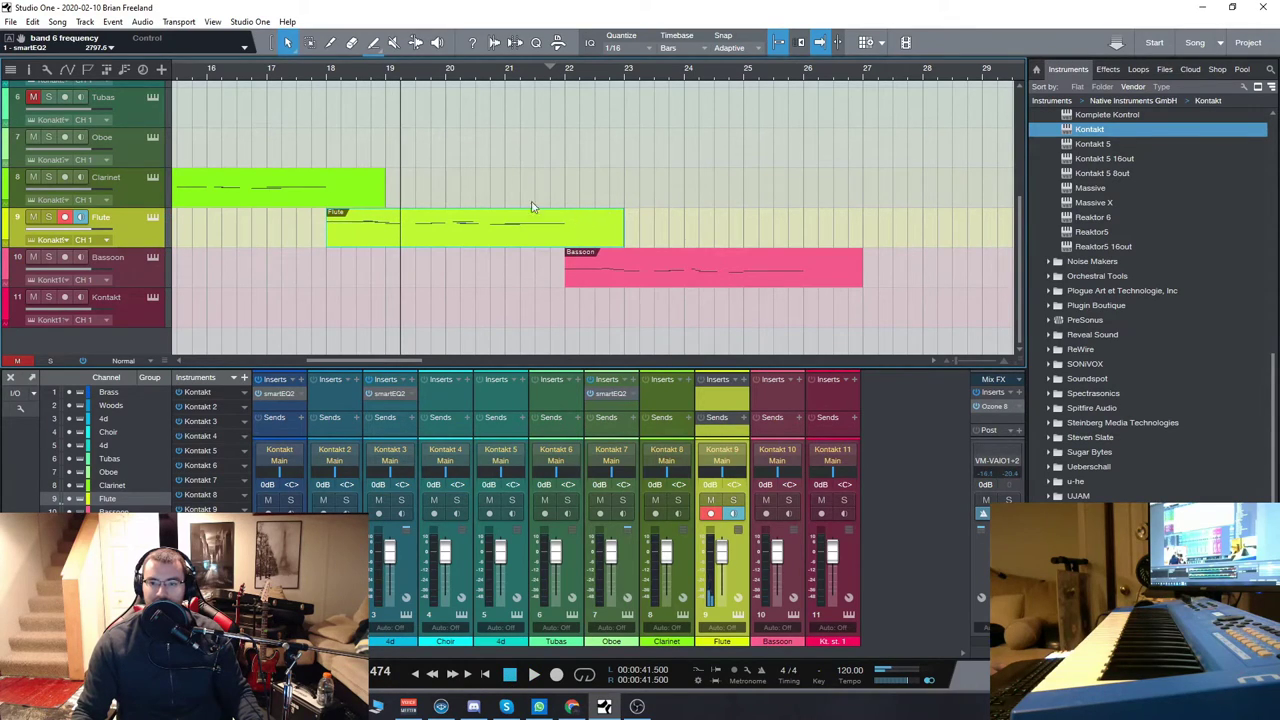
Step: Play the Flute part from about bar 20.7 and stop at bar 22
click(491, 79)
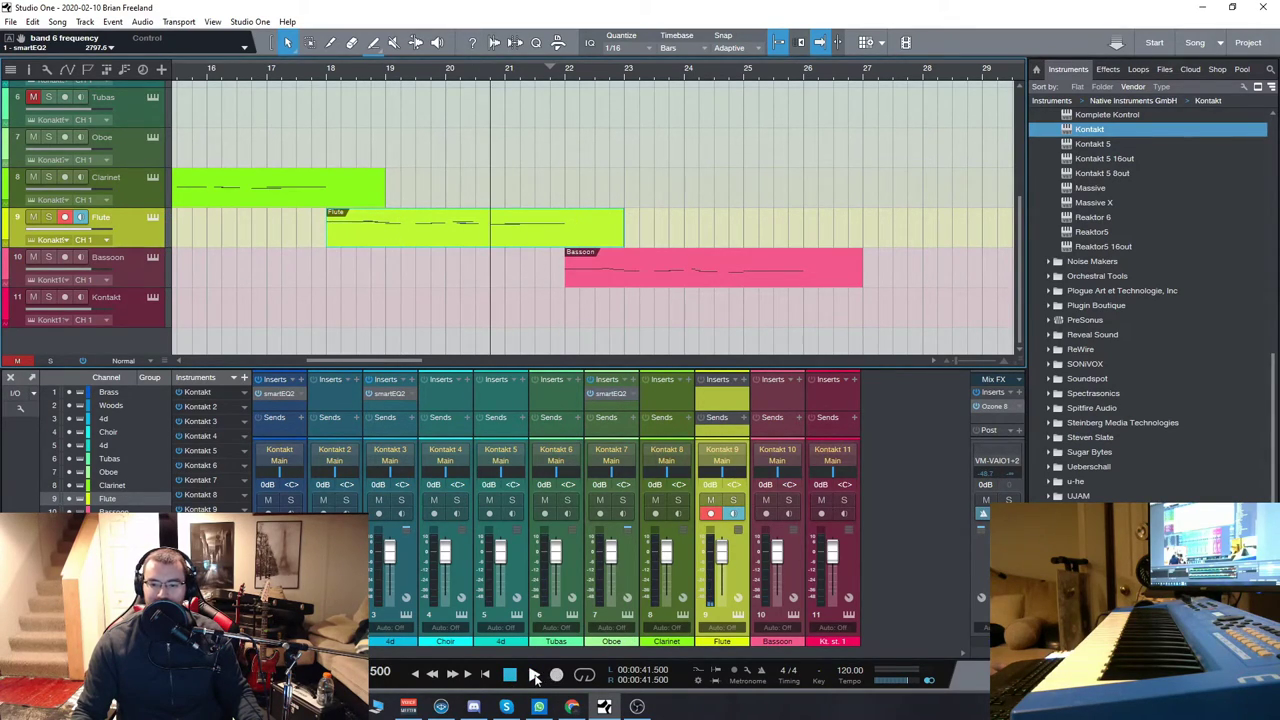
click(534, 677)
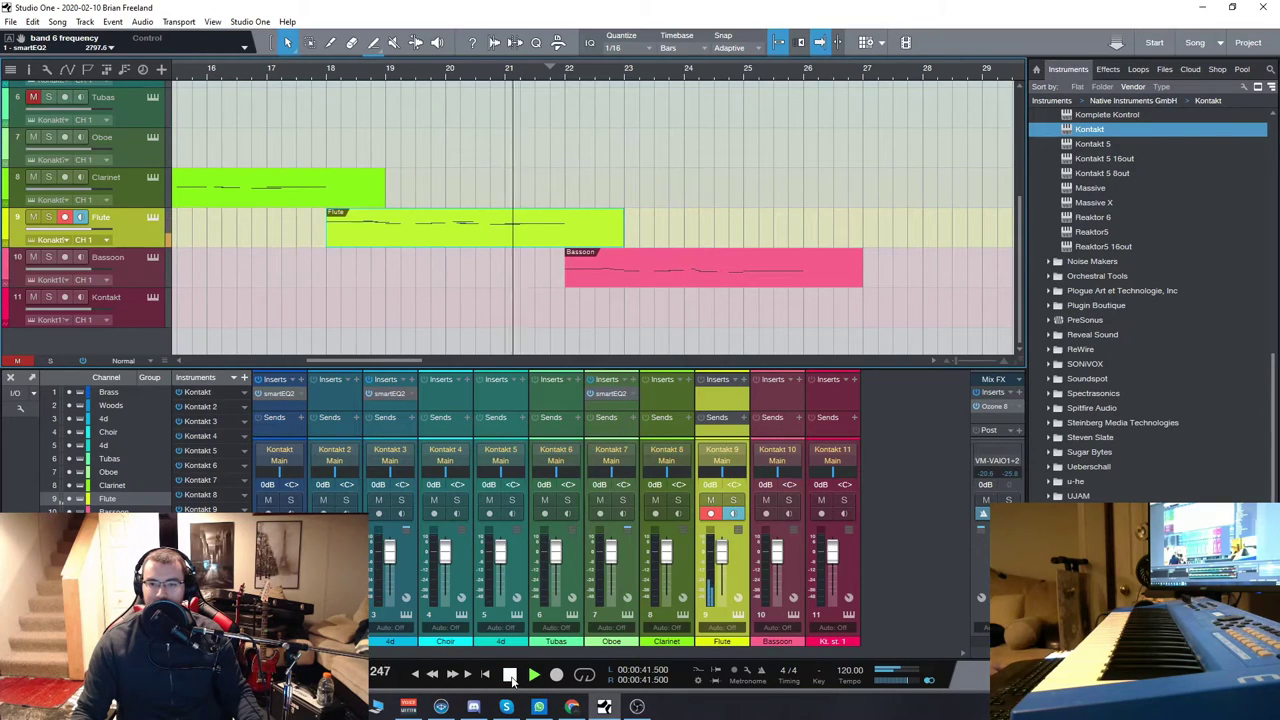
click(509, 676)
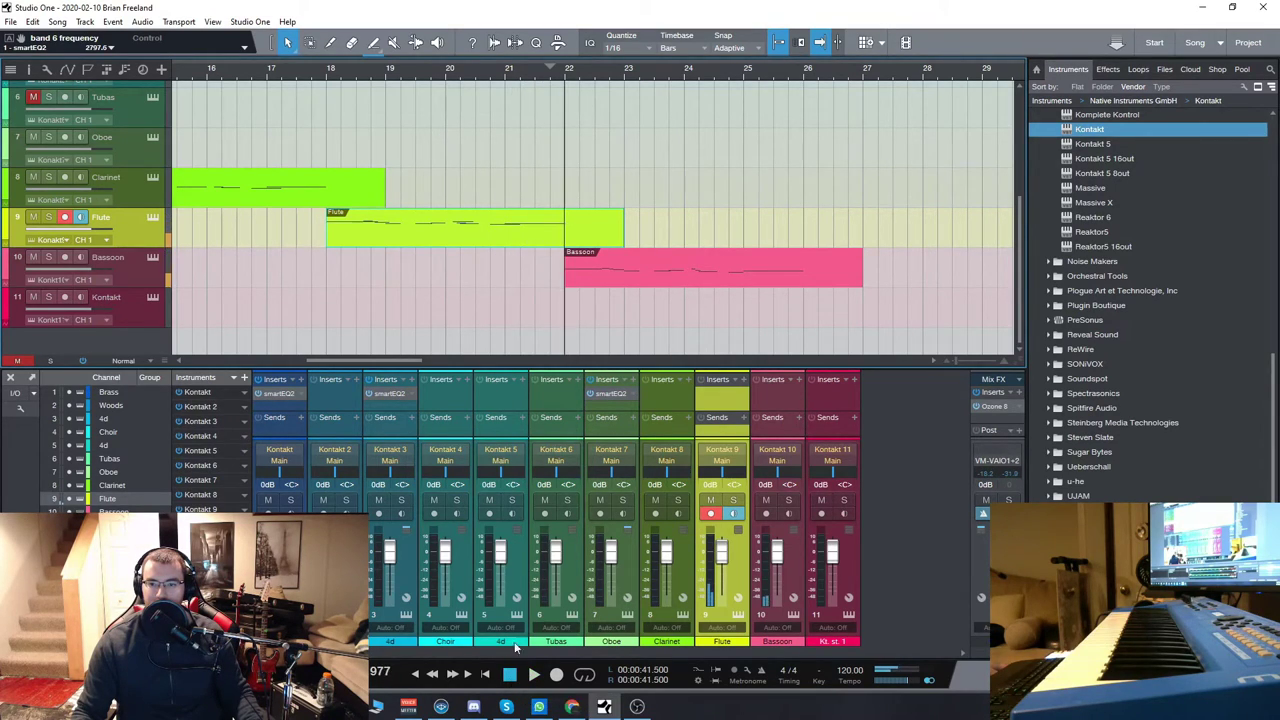
drag(408, 364, 349, 329)
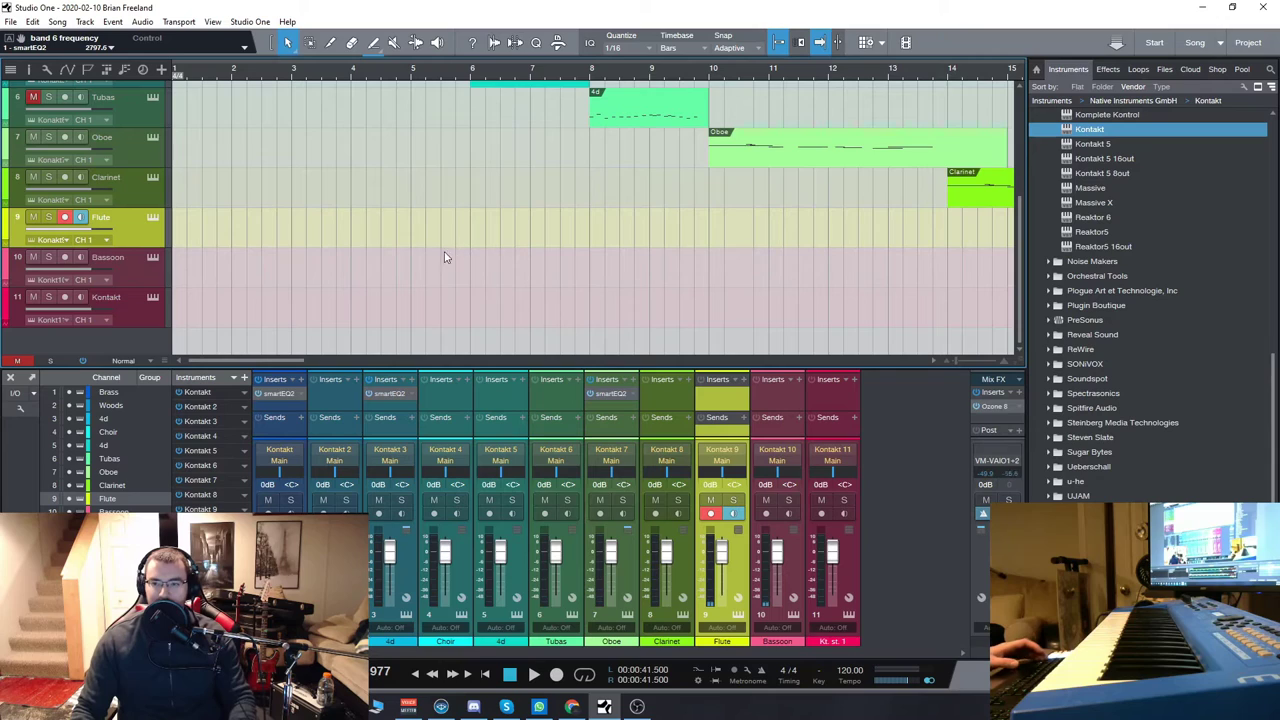
Step: Record-arm the Woods track, then scroll through the staggered 4d-to-Bassoon parts back to bar 1
scroll(405, 253, down, 3)
scroll(400, 284, up, 5)
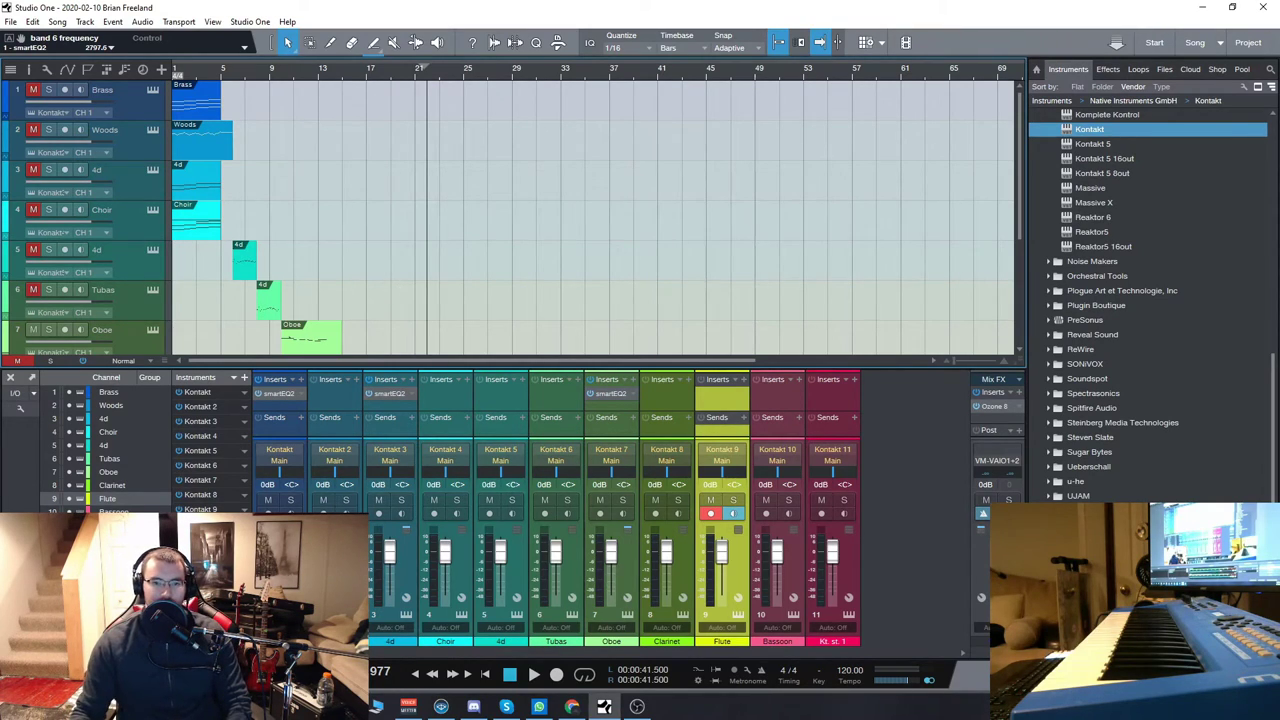
click(156, 147)
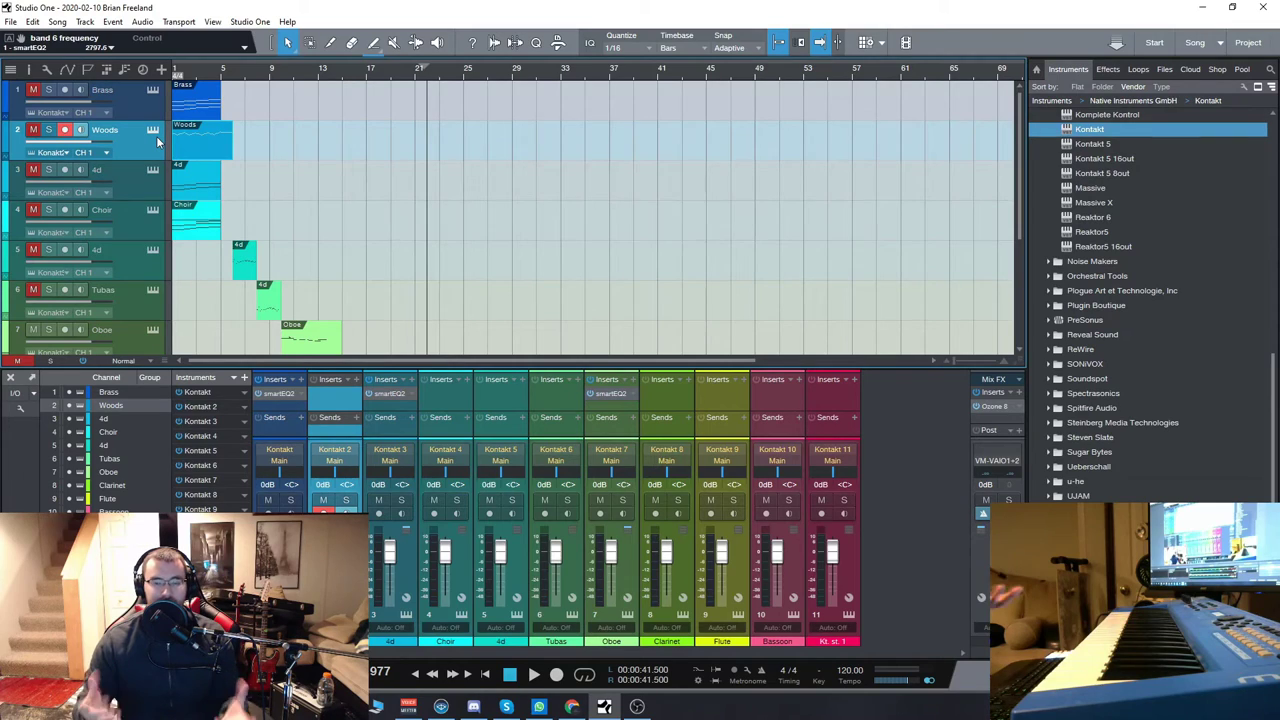
scroll(145, 323, down, 3)
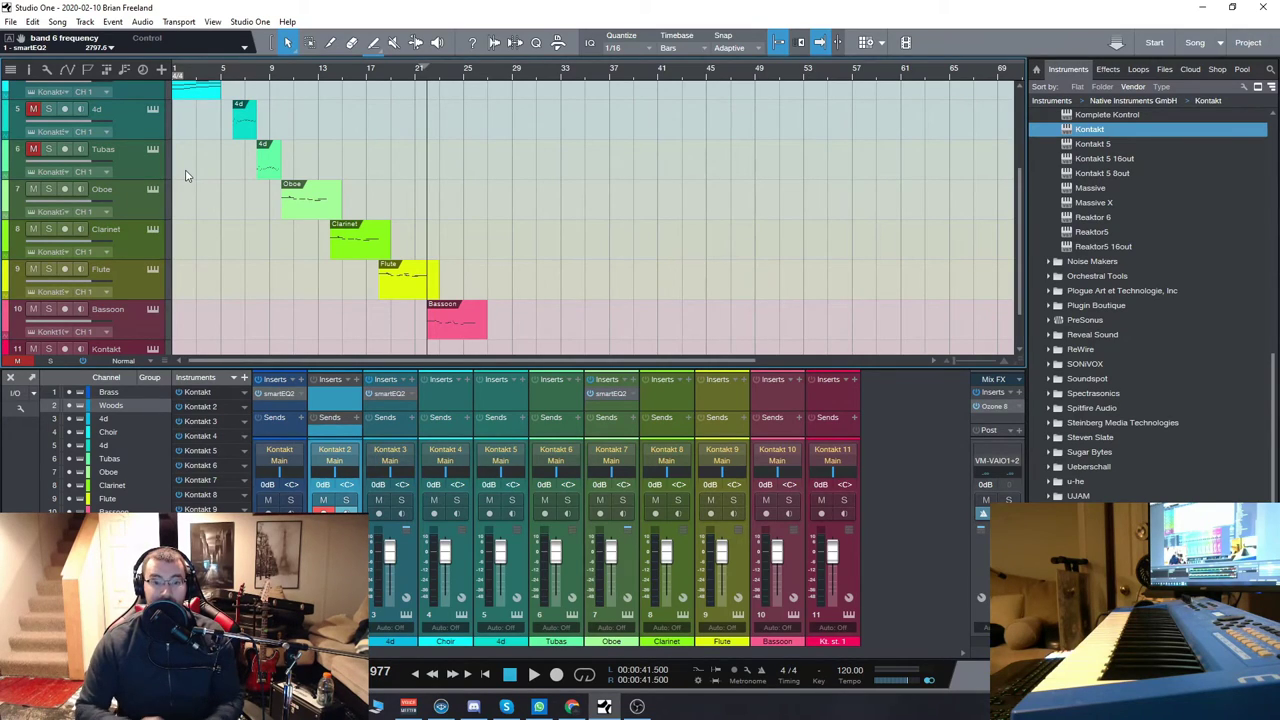
scroll(222, 210, down, 1)
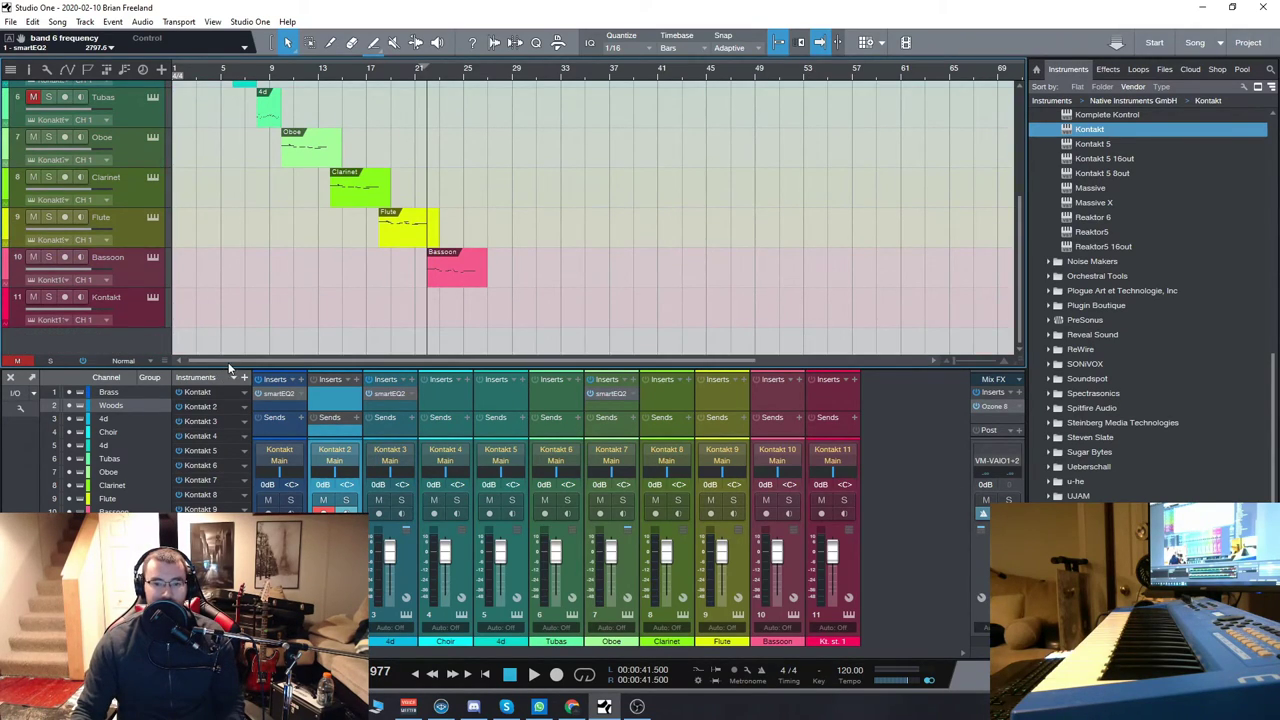
scroll(271, 268, up, 5)
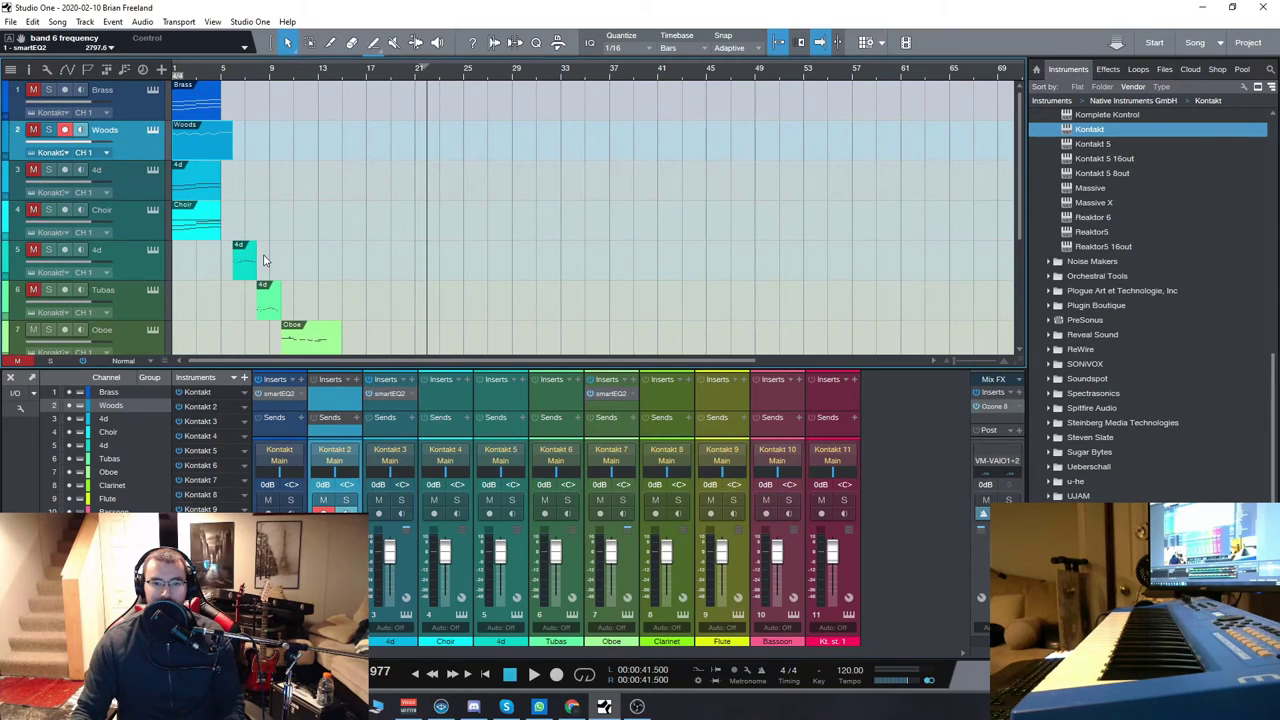
scroll(235, 210, down, 3)
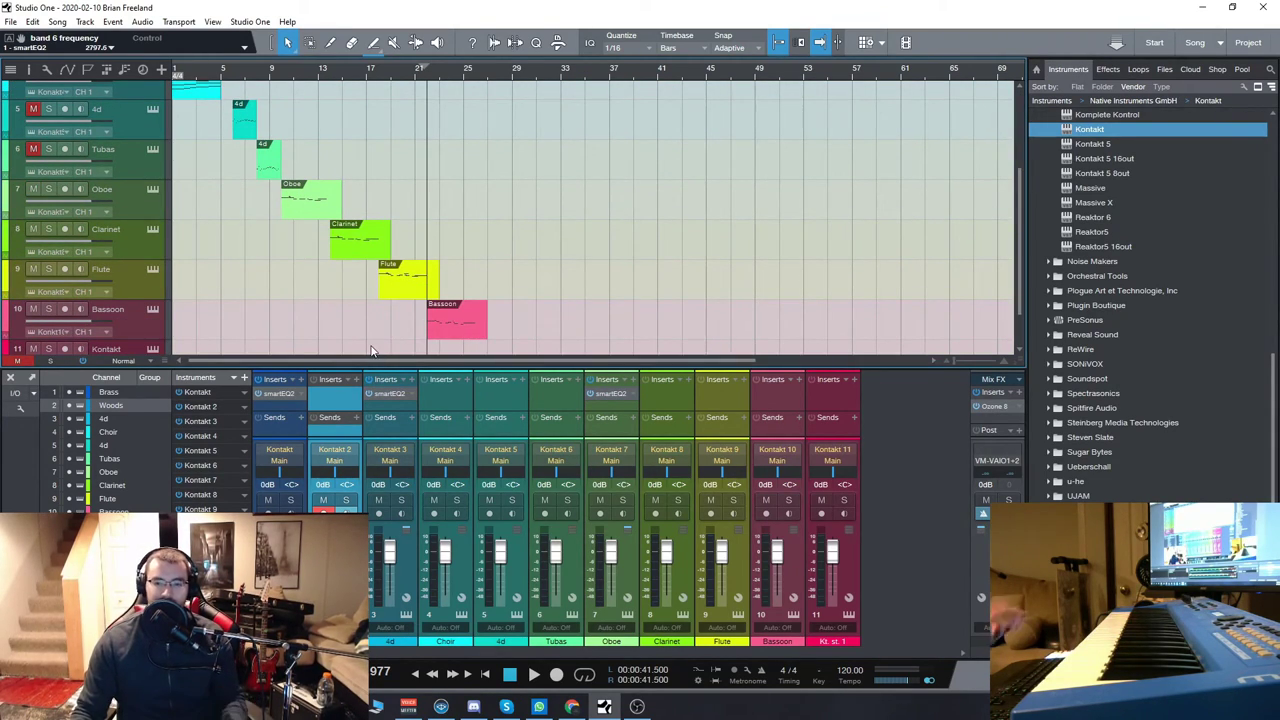
scroll(294, 323, up, 4)
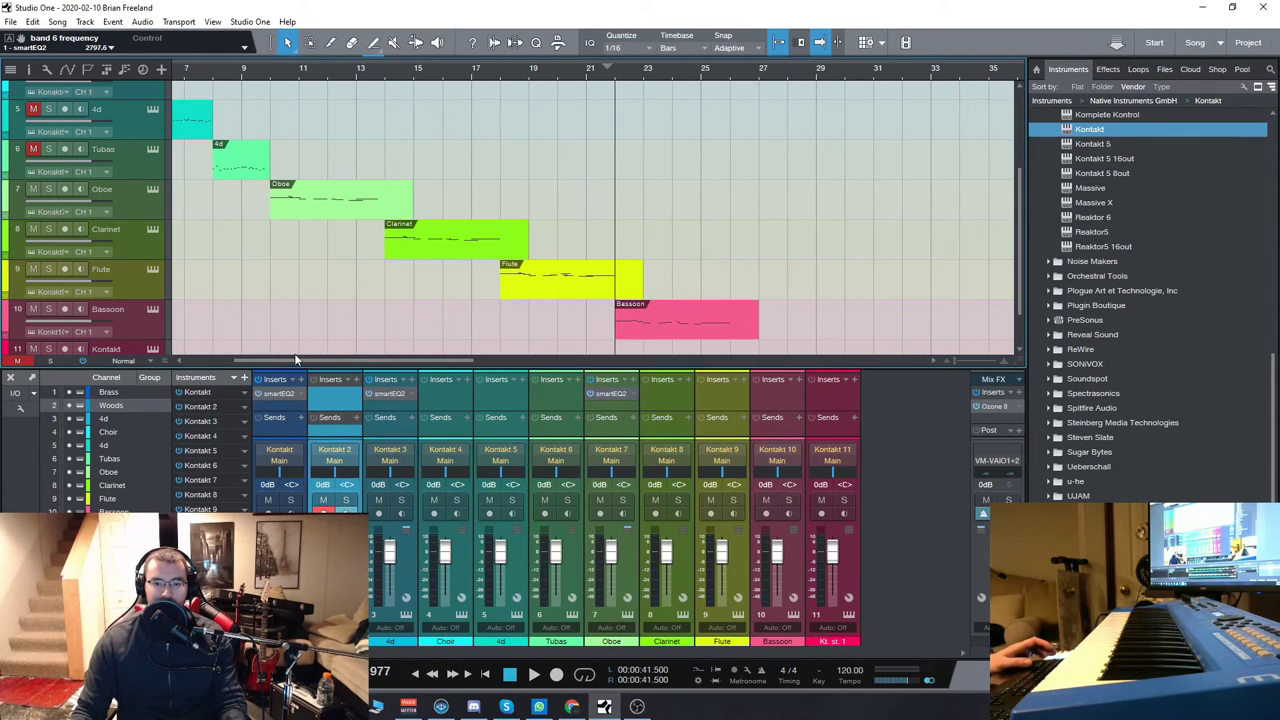
drag(311, 362, 254, 362)
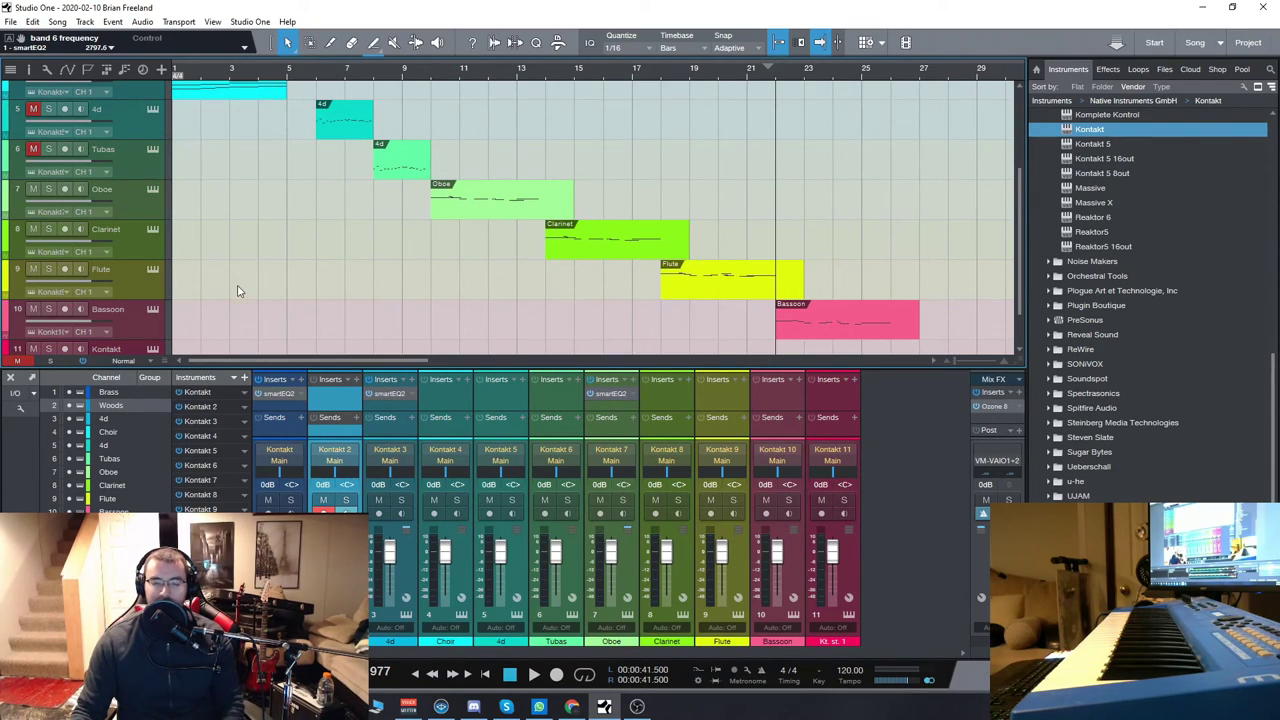